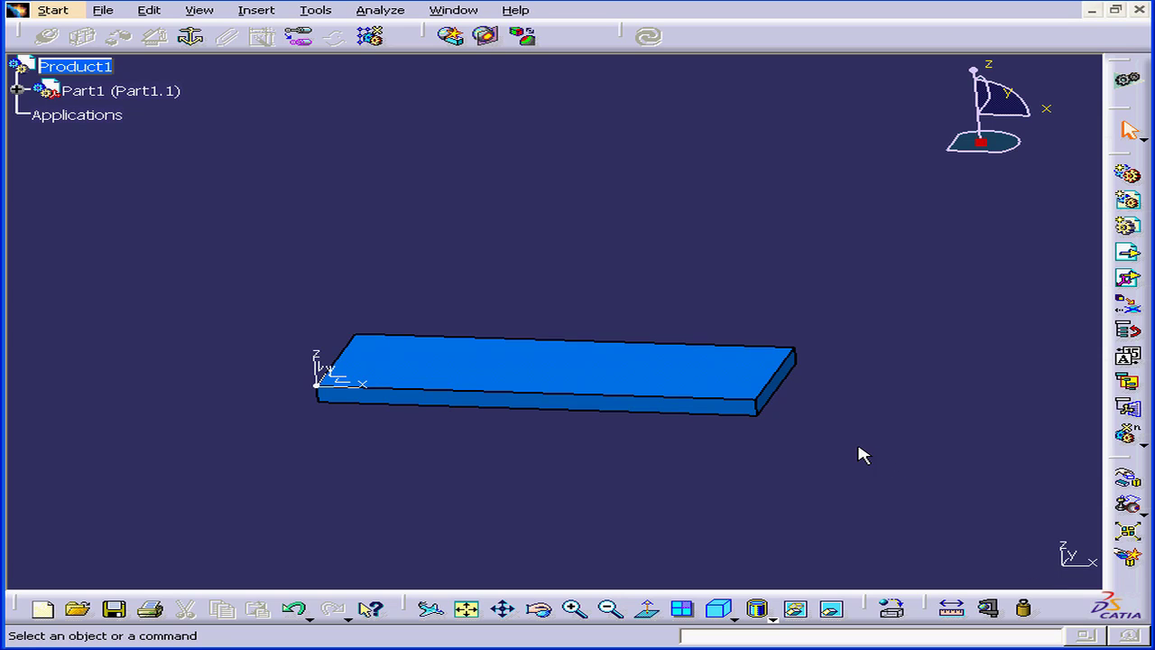
- Switch off 'Keep link with selected object' in the Part Infrastructure options and apply it
{"action": "middle_click_drag", "start_coordinate": [508, 397], "coordinate": [494, 459]}
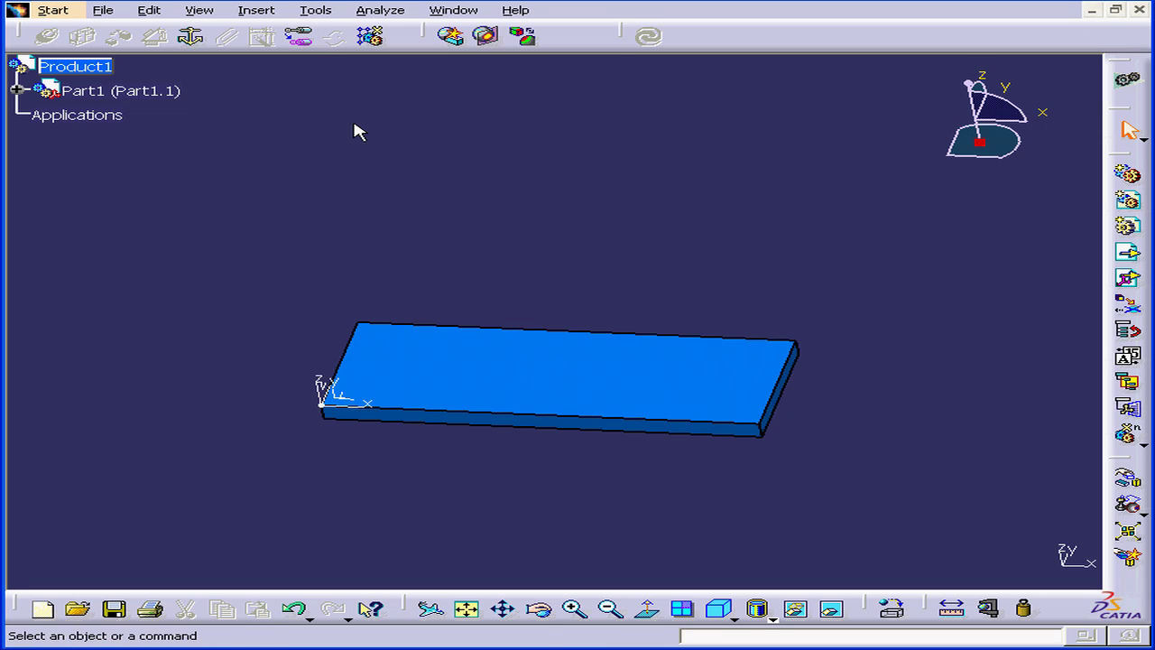
{"action": "left_click", "coordinate": [318, 12]}
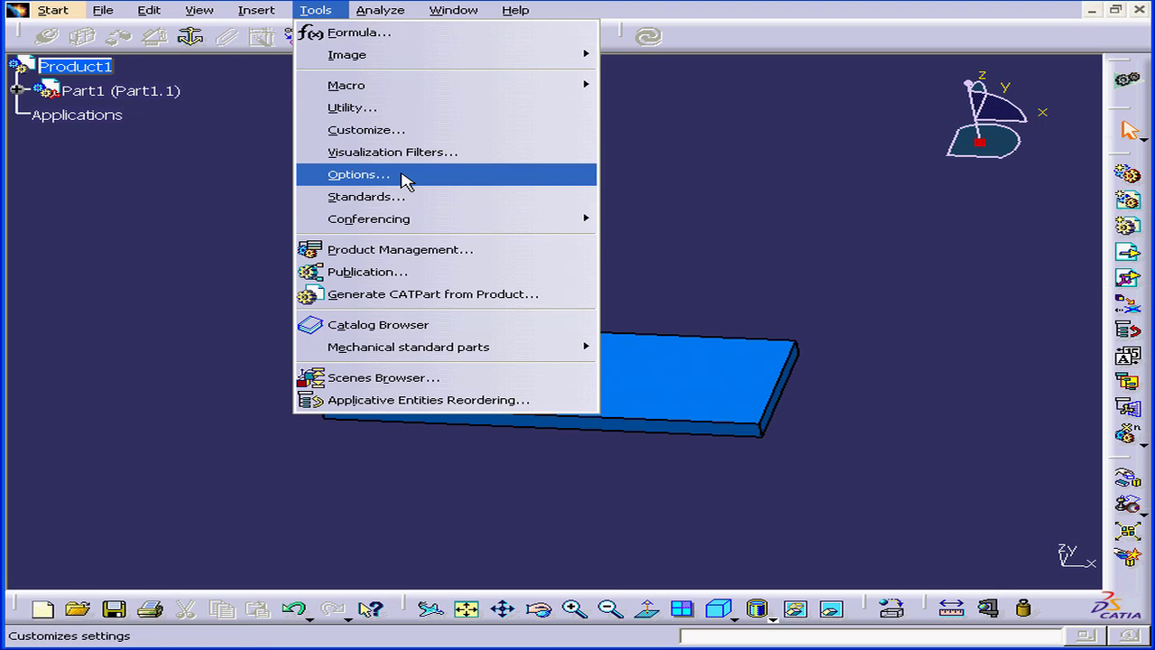
{"action": "left_click", "coordinate": [405, 179]}
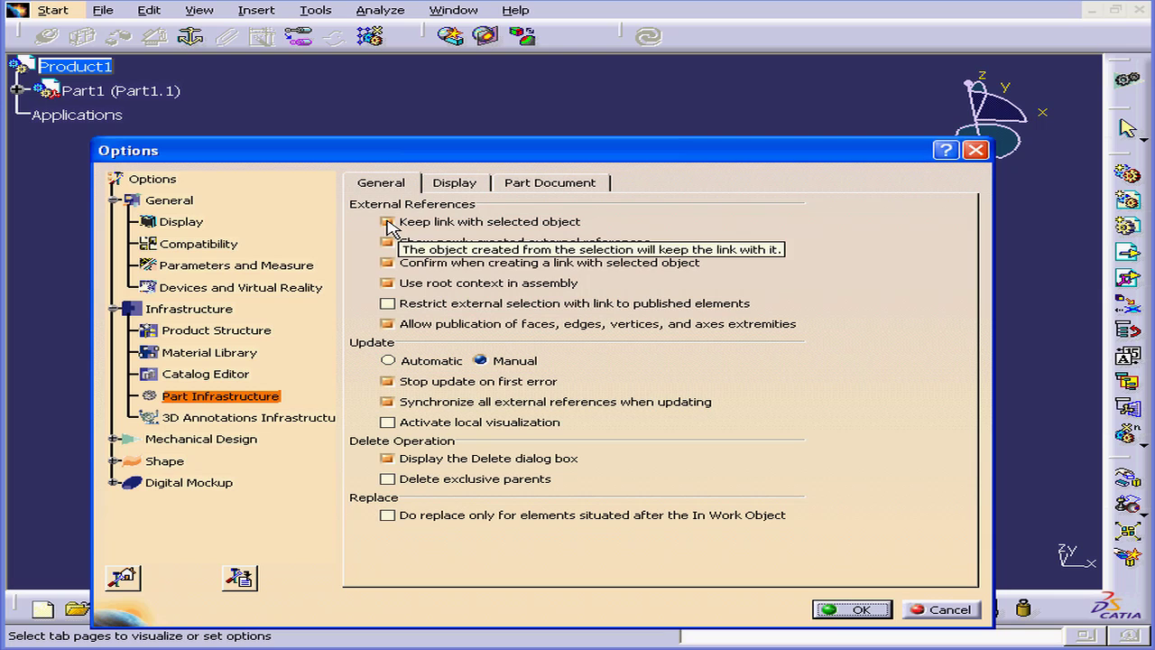
{"action": "left_click", "coordinate": [388, 222]}
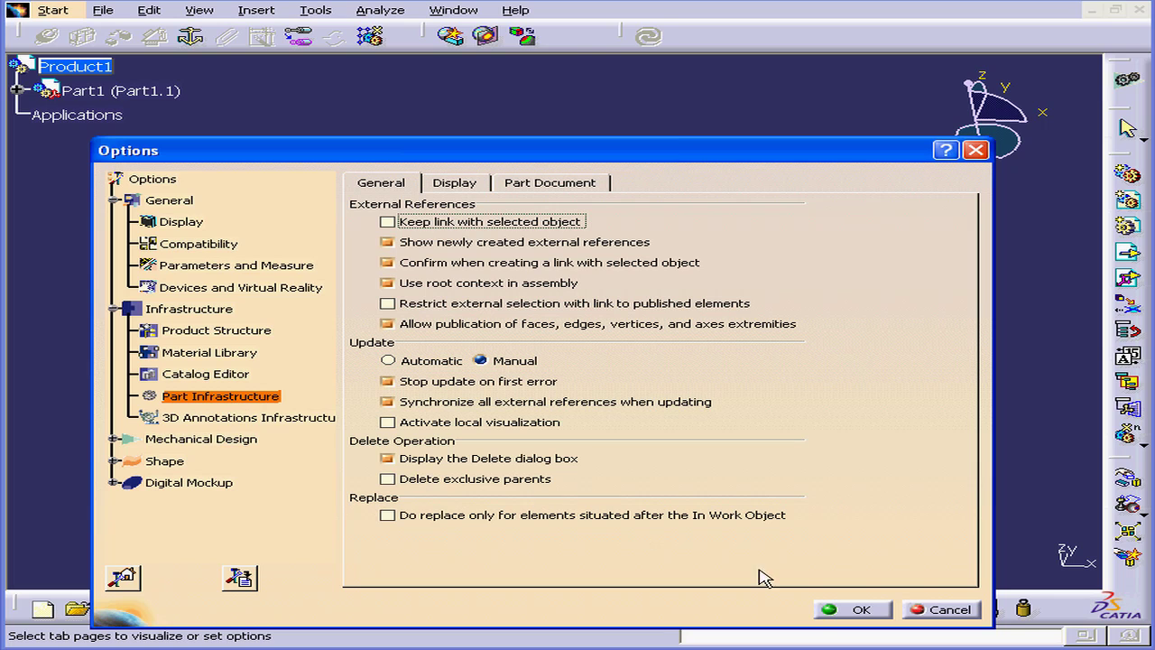
{"action": "left_click", "coordinate": [860, 610]}
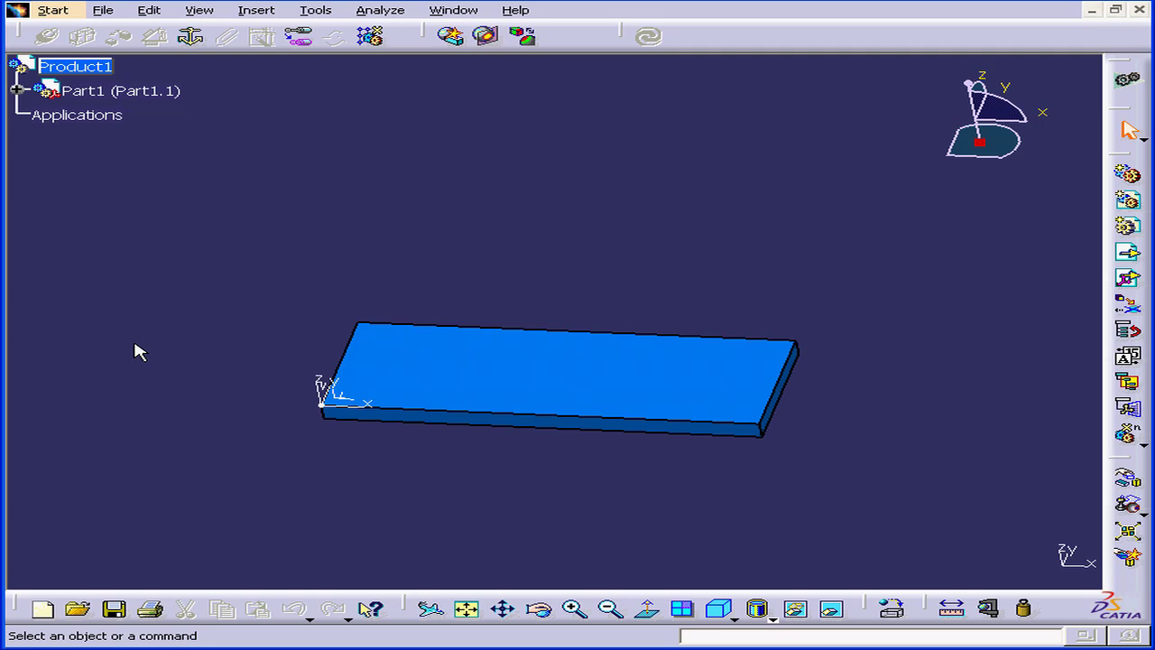
- Insert a new Part2 into Product1 at the assembly origin and expand it to show its PartBody
{"action": "right_click", "coordinate": [57, 71]}
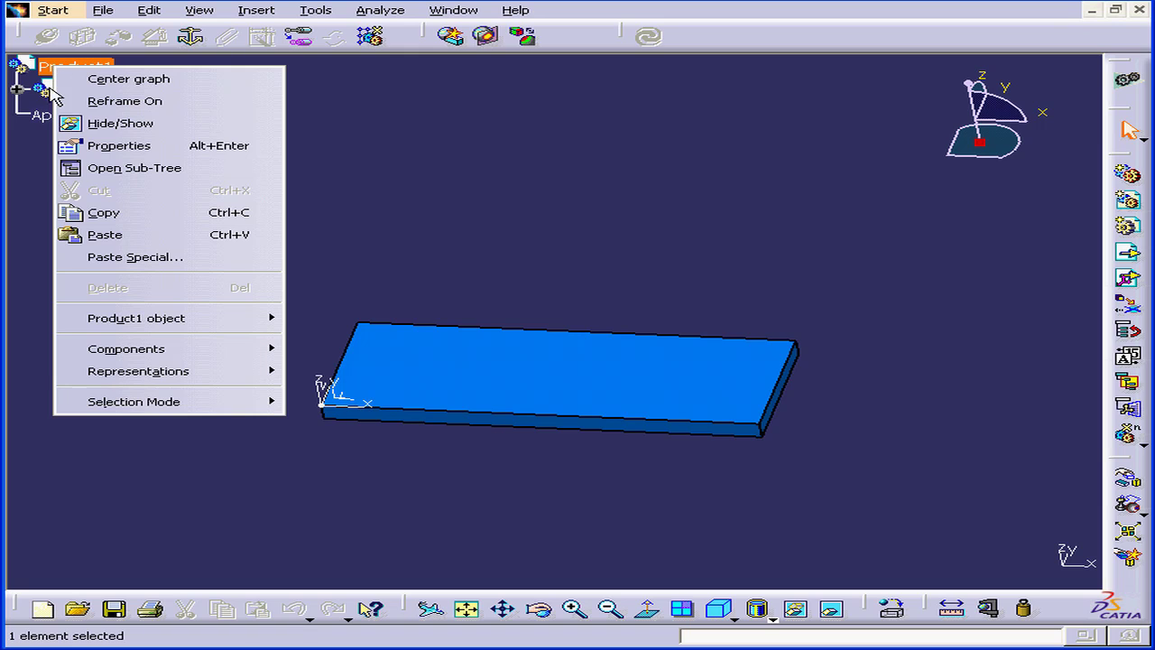
{"action": "mouse_move", "coordinate": [169, 359]}
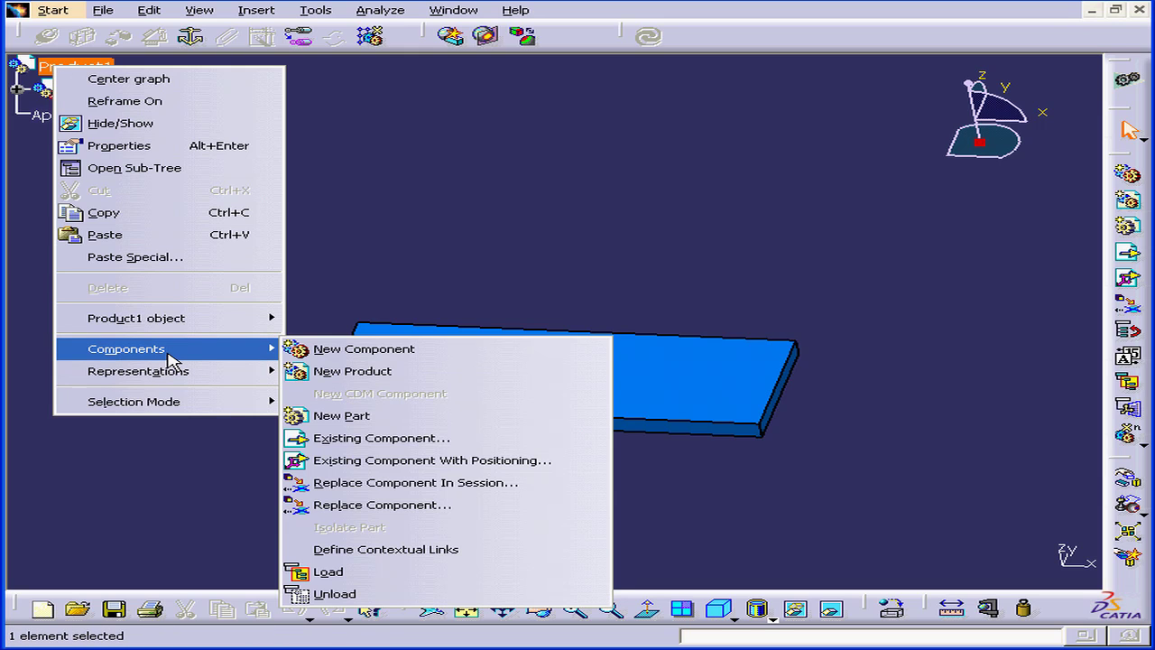
{"action": "left_click", "coordinate": [398, 422]}
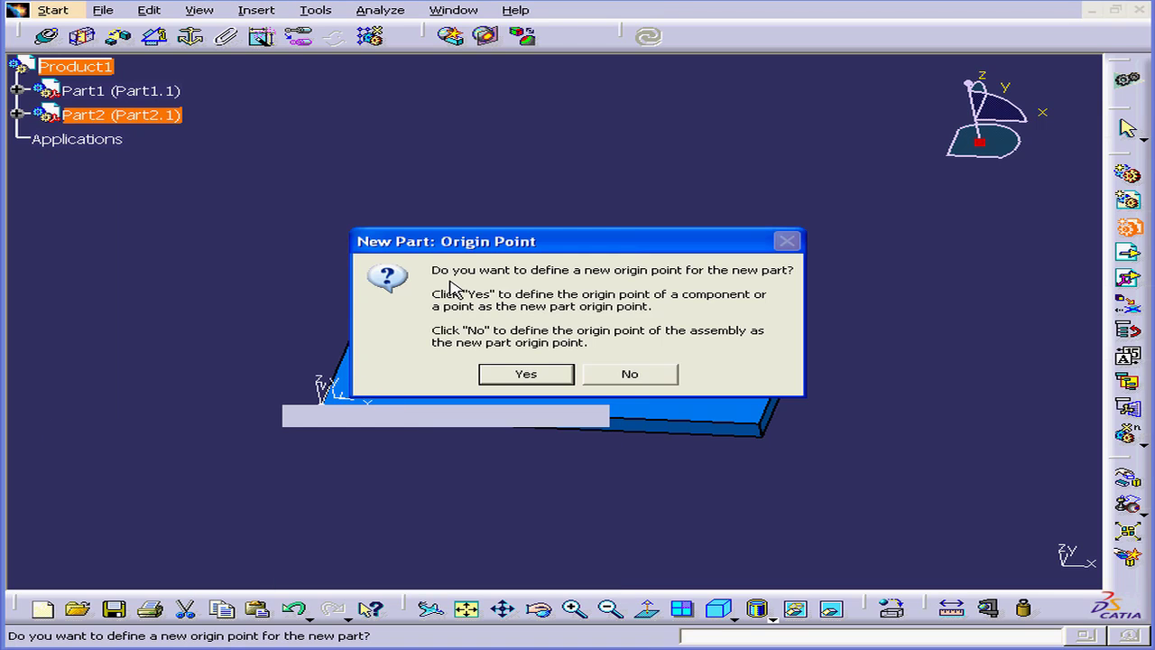
{"action": "left_click", "coordinate": [656, 379]}
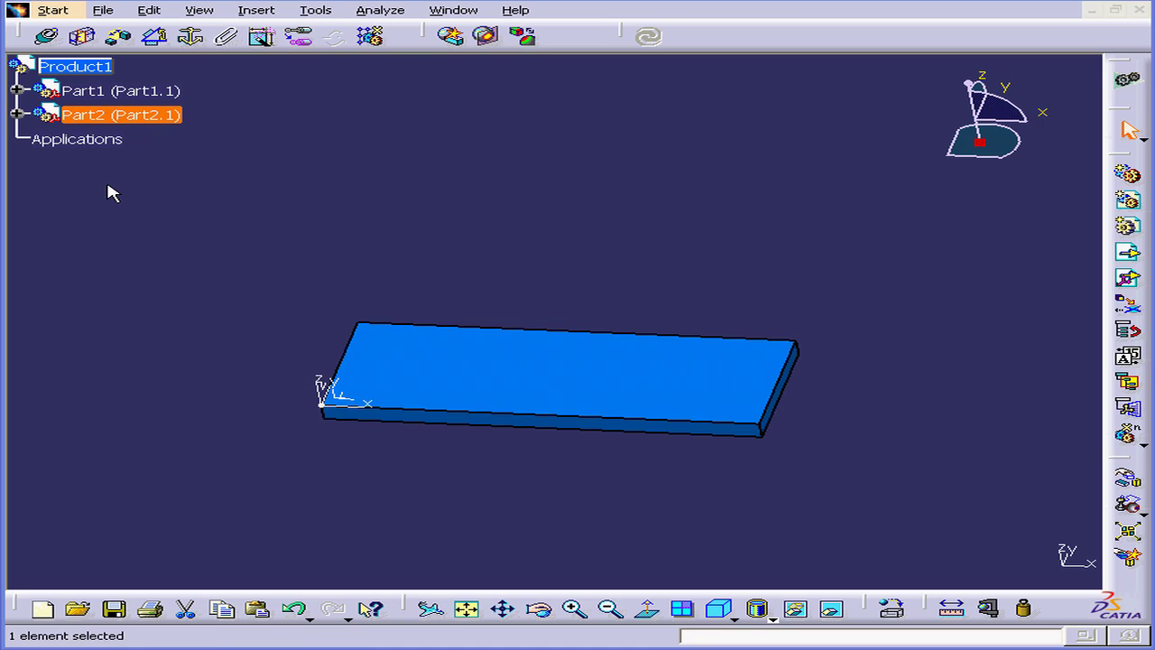
{"action": "left_click", "coordinate": [16, 114]}
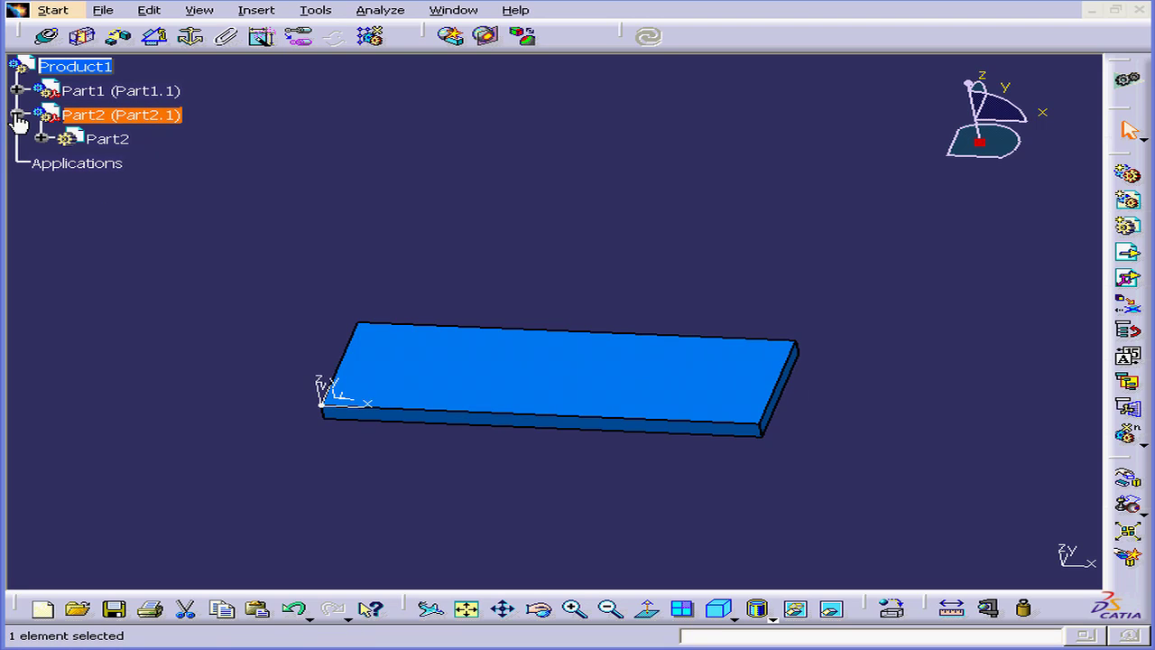
{"action": "left_click", "coordinate": [42, 139]}
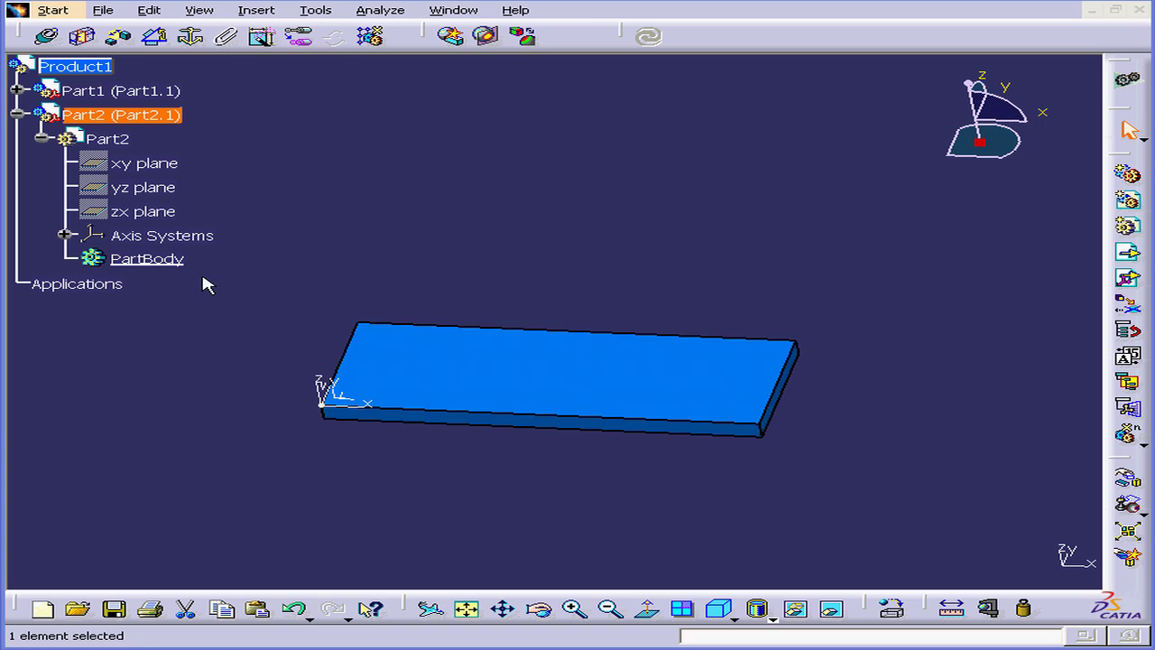
- Activate Part2 and start a sketch on its xy plane
{"action": "double_click", "coordinate": [167, 259]}
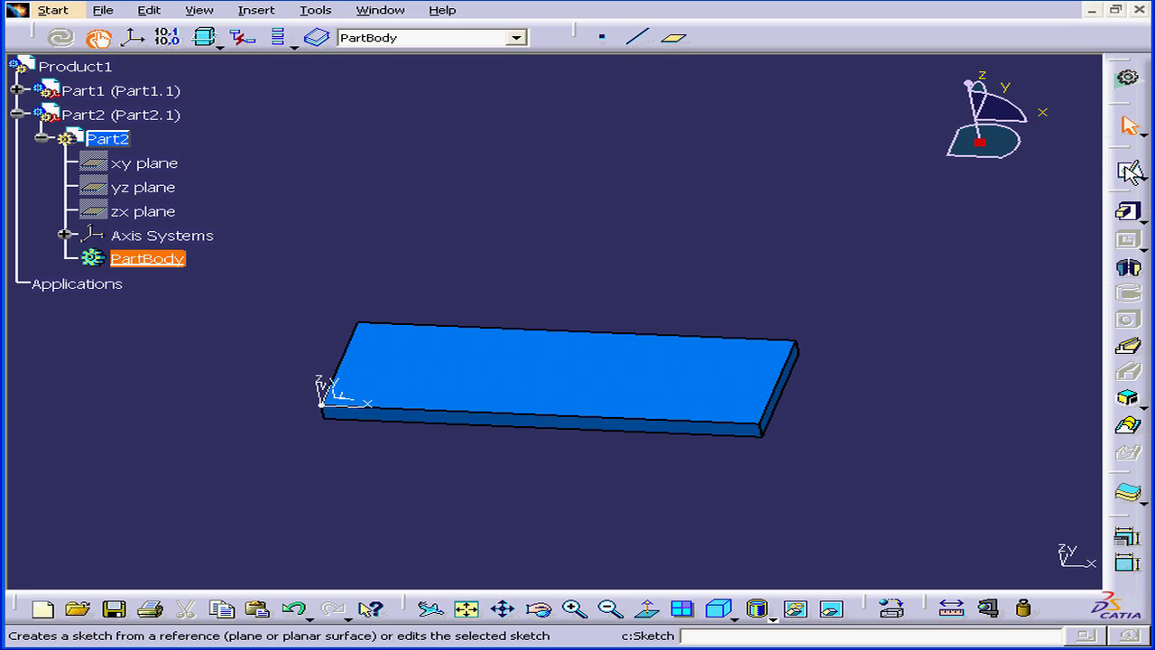
{"action": "left_click", "coordinate": [1129, 171]}
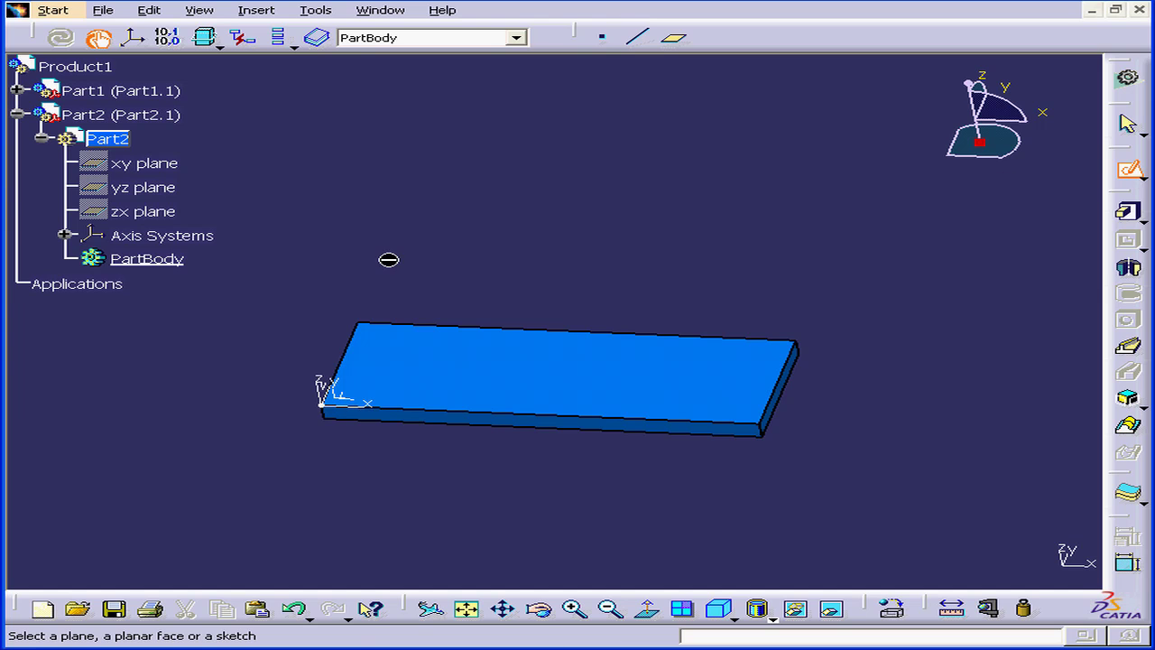
{"action": "left_click", "coordinate": [190, 170]}
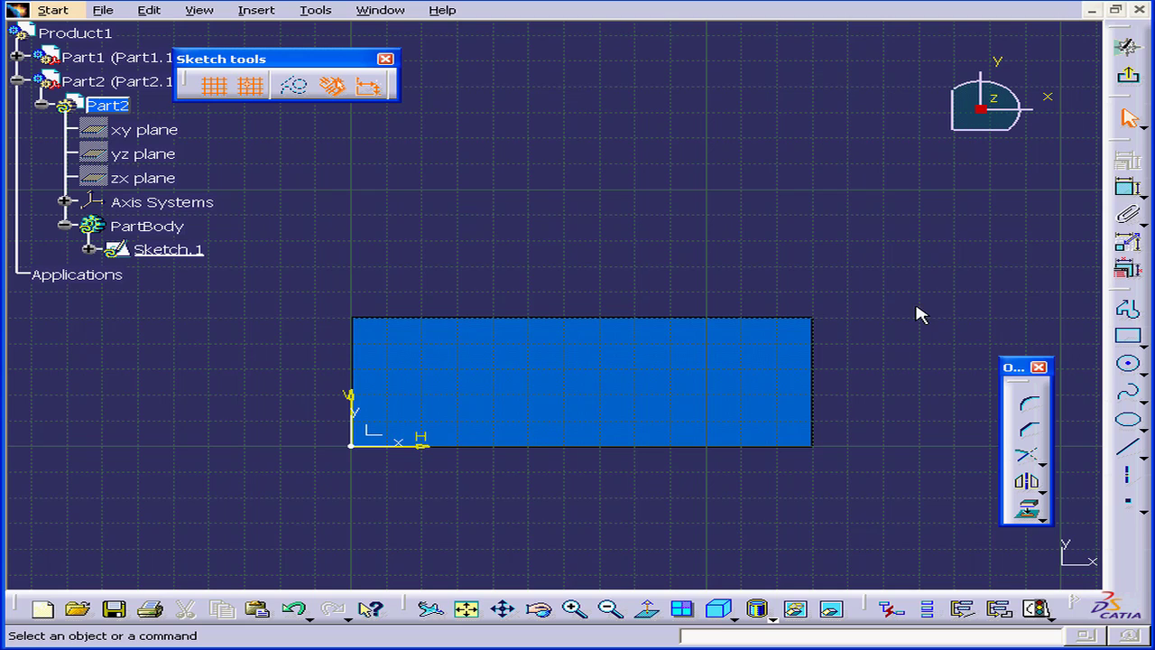
- Draw an 80 × 20 mm rectangle from (20,30) to (100,10) mm
{"action": "left_click", "coordinate": [1130, 340]}
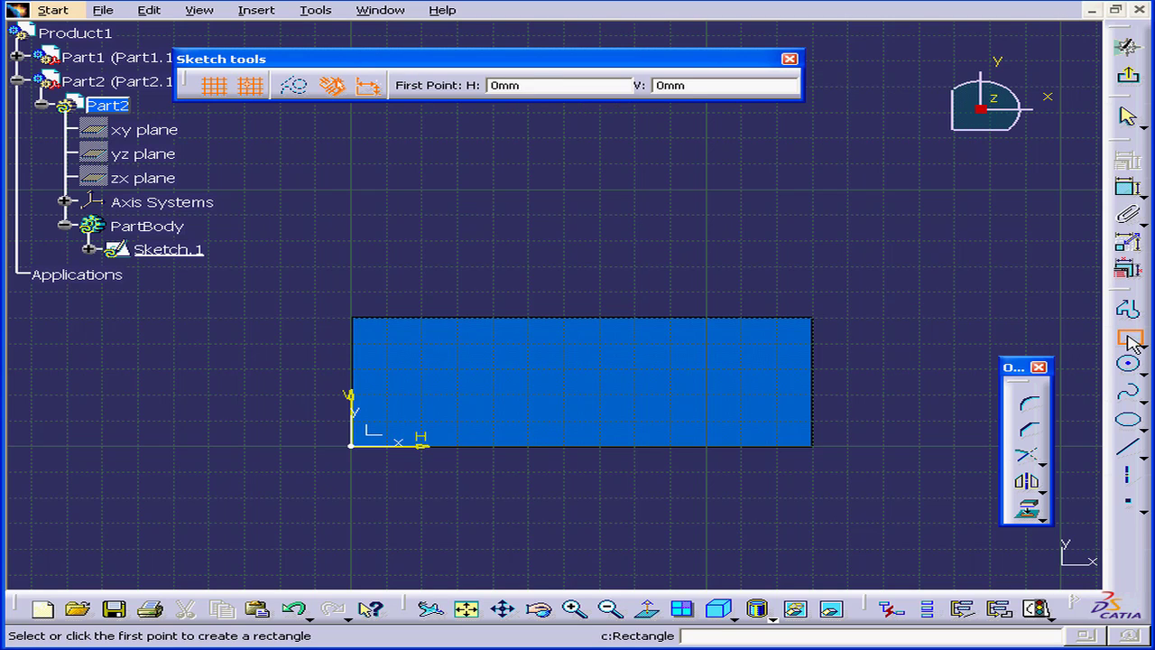
{"action": "left_click", "coordinate": [422, 368]}
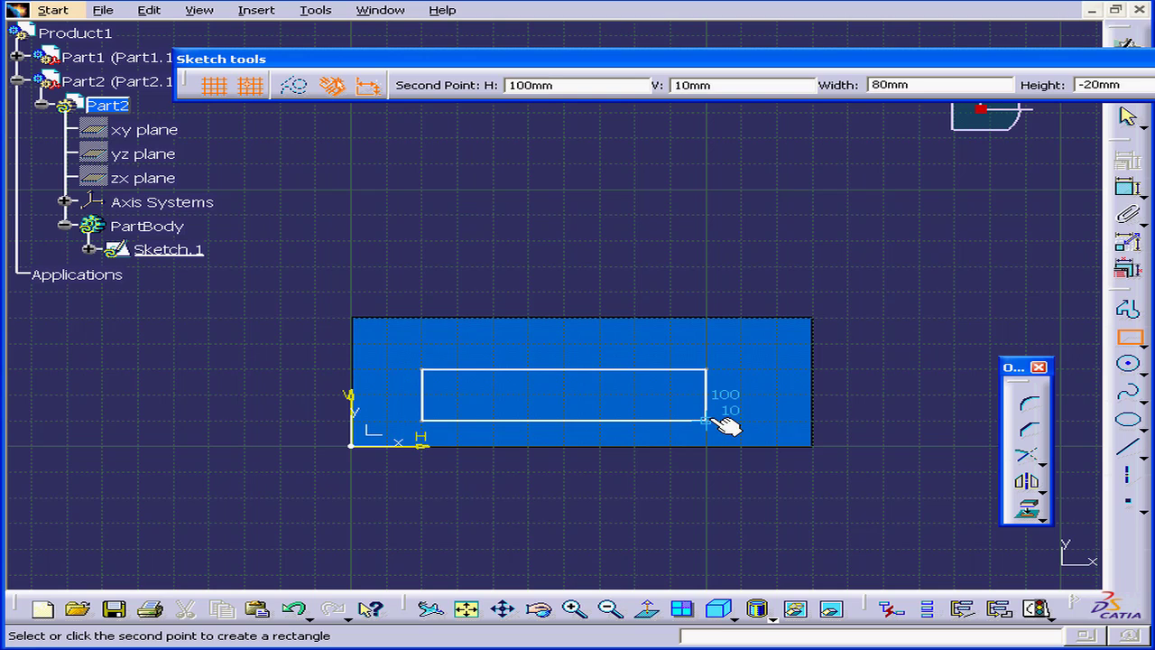
{"action": "left_click", "coordinate": [719, 420]}
{"action": "left_click", "coordinate": [866, 309]}
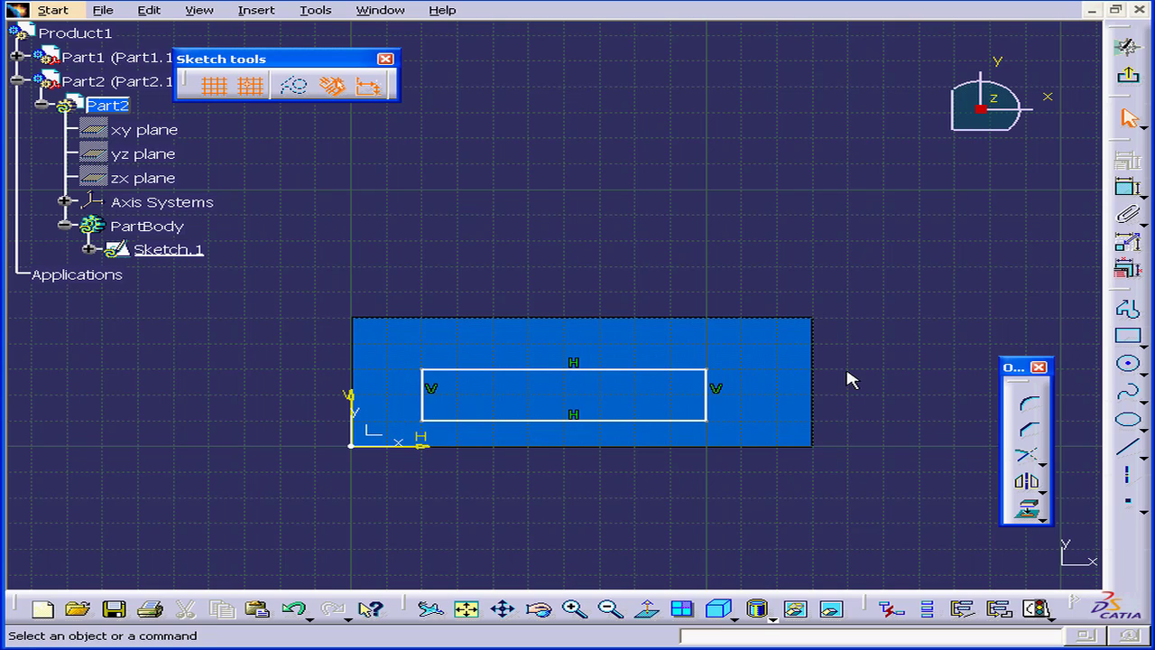
- Make the rectangle's right line coincident with the first plate's right edge
{"action": "left_click", "coordinate": [815, 413]}
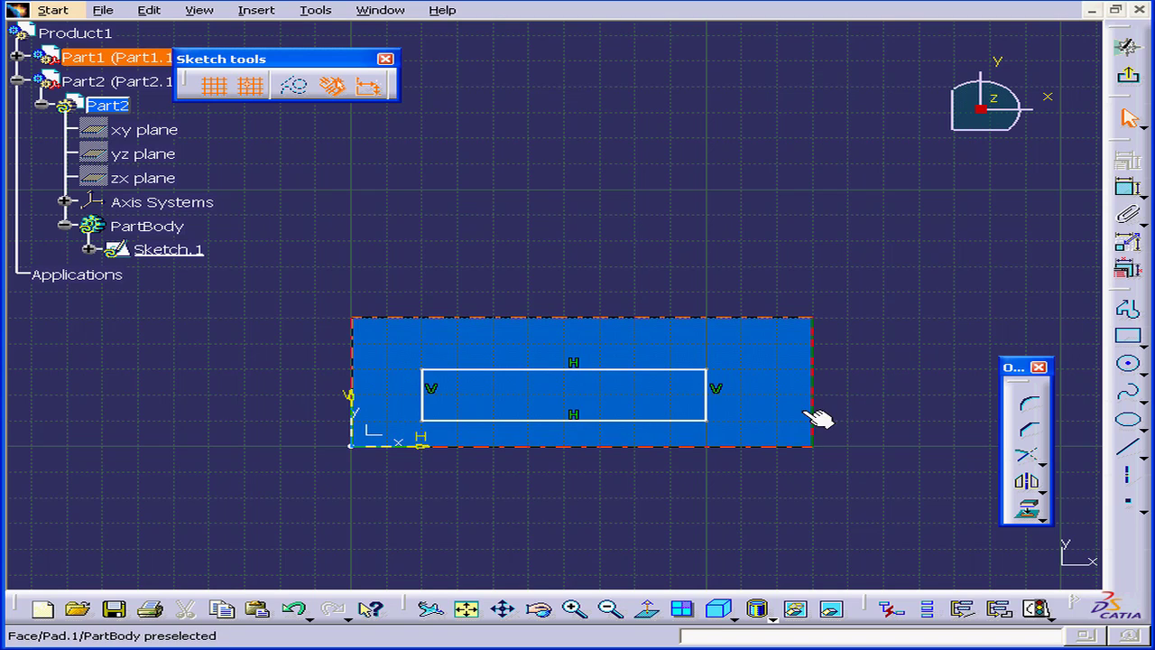
{"action": "left_click", "coordinate": [710, 411], "text": "ctrl"}
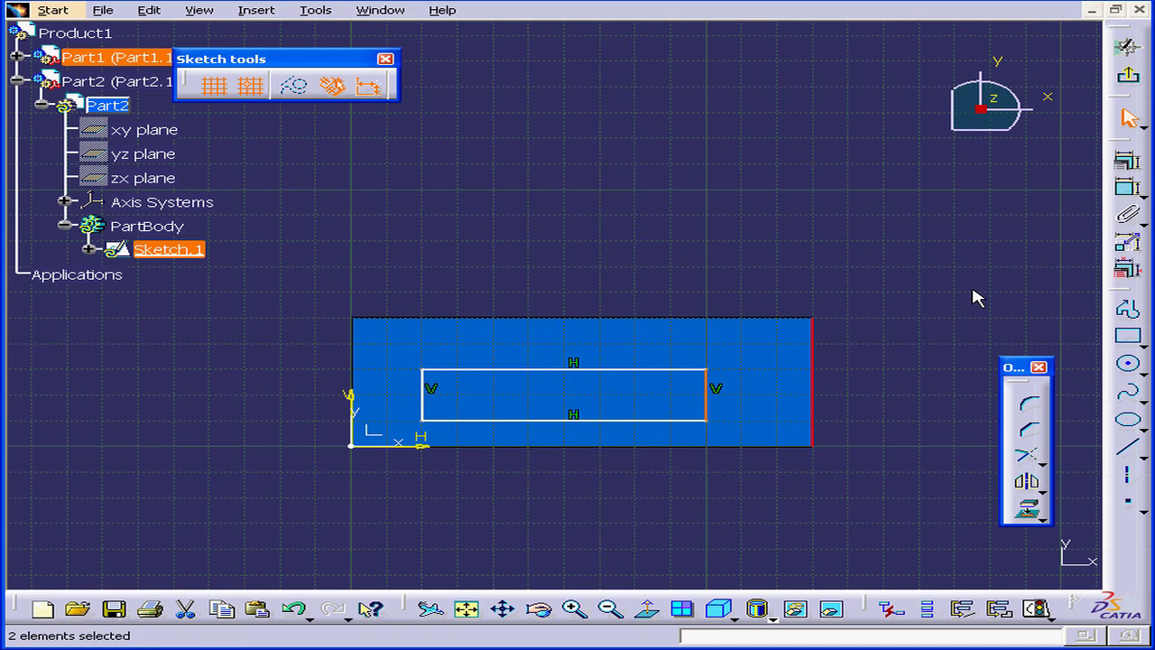
{"action": "left_click", "coordinate": [1127, 164]}
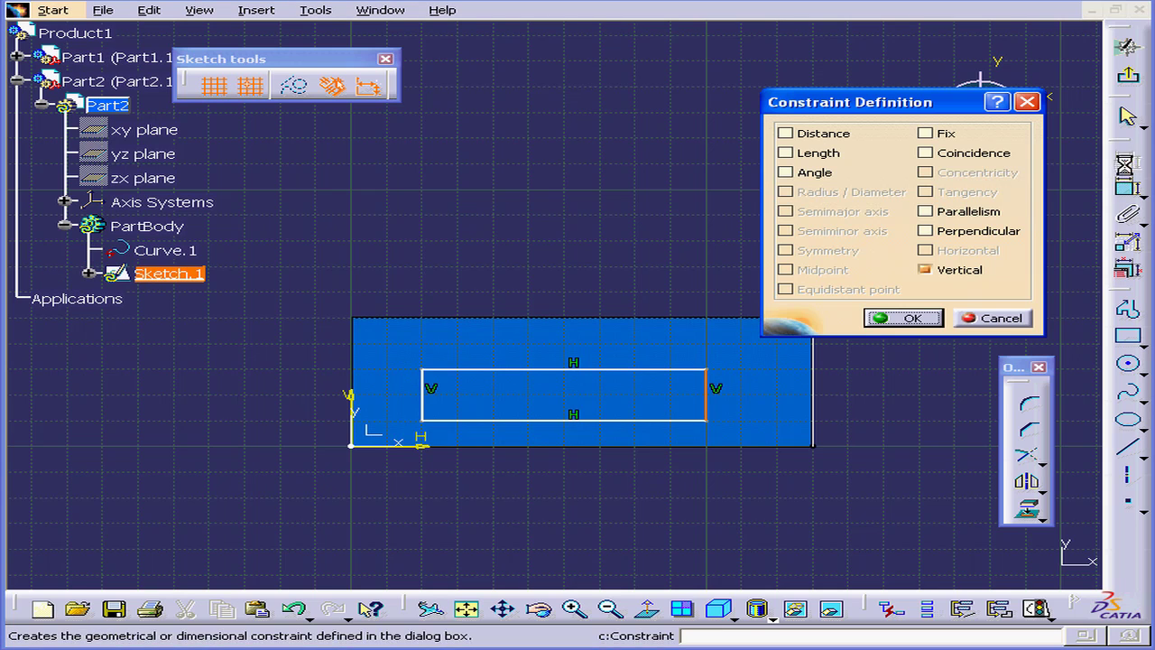
{"action": "left_click_drag", "start_coordinate": [933, 112], "coordinate": [929, 103]}
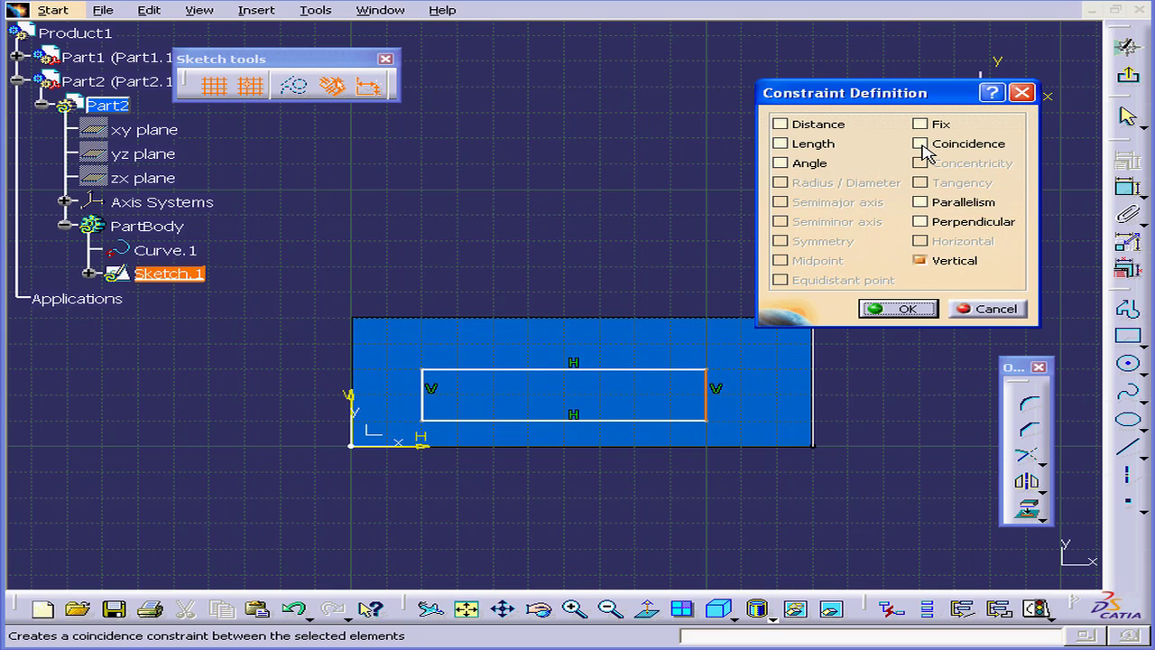
{"action": "left_click", "coordinate": [921, 146]}
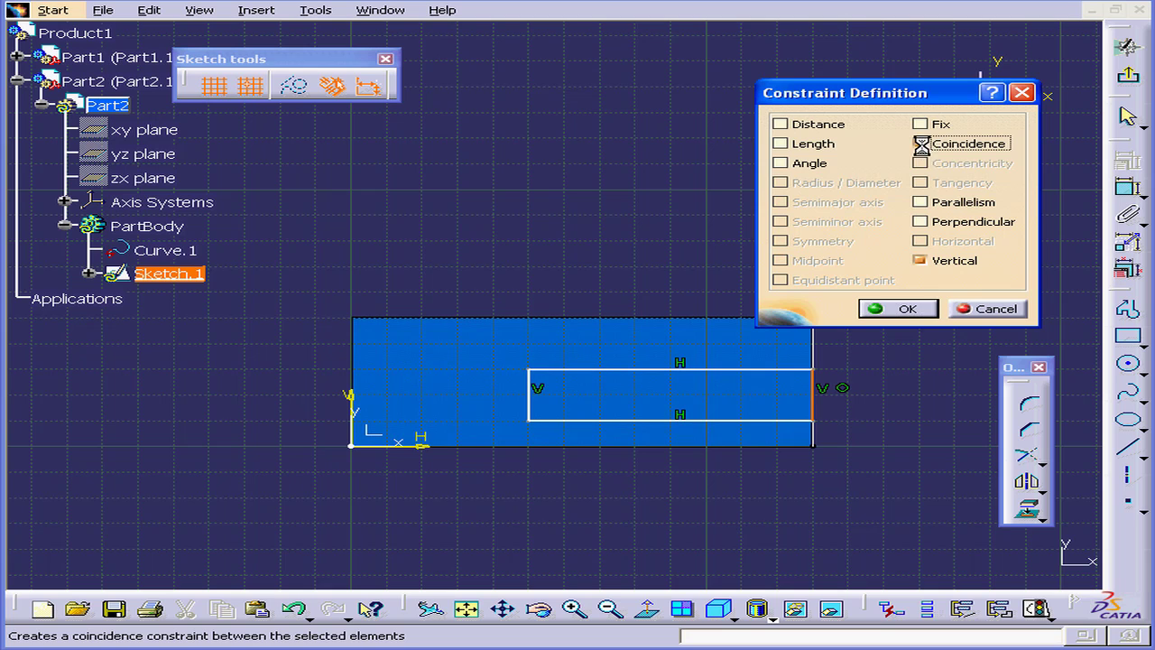
{"action": "left_click", "coordinate": [907, 309]}
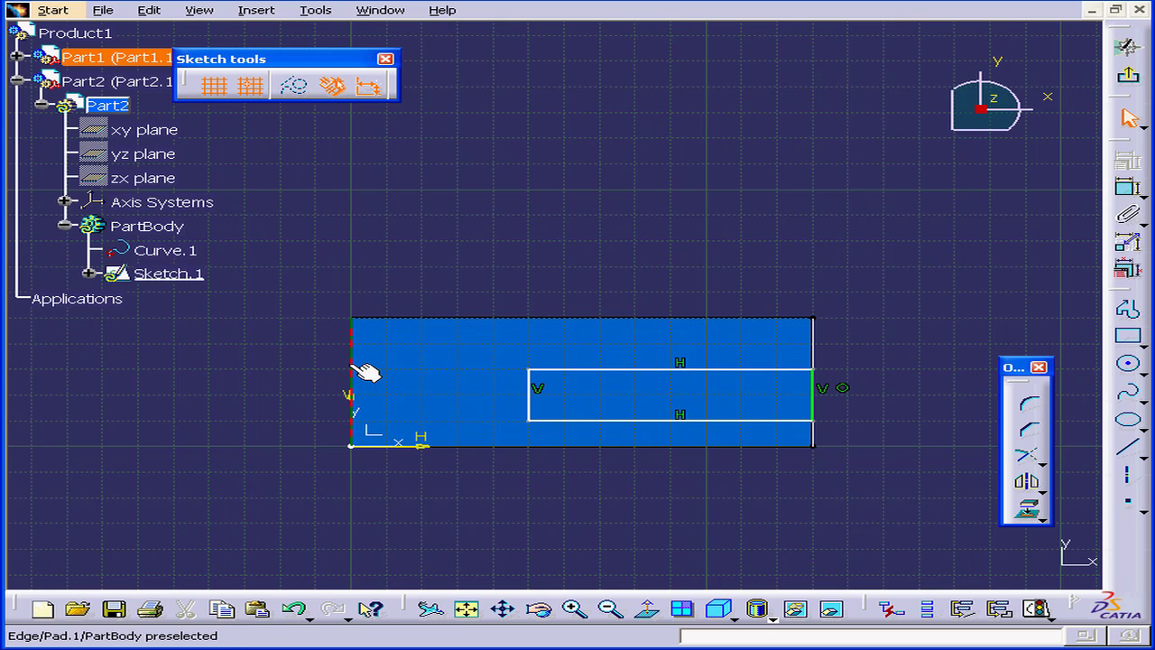
- Make the rectangle's left line coincident with the first plate's left edge
{"action": "left_click", "coordinate": [538, 395]}
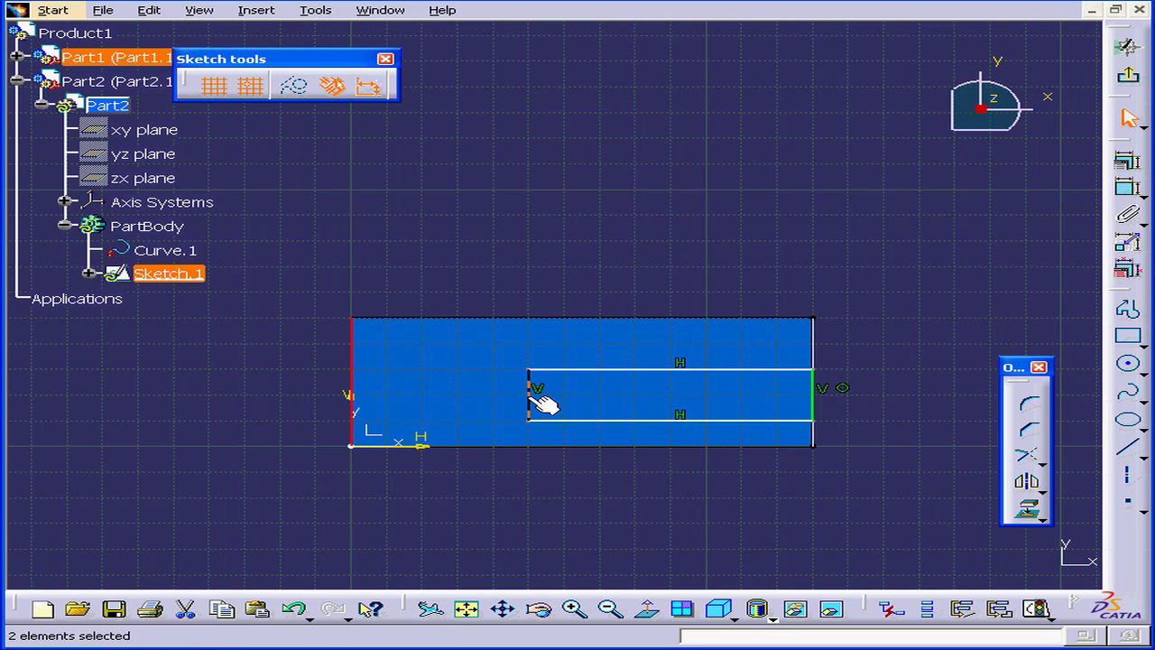
{"action": "left_click", "coordinate": [1130, 164]}
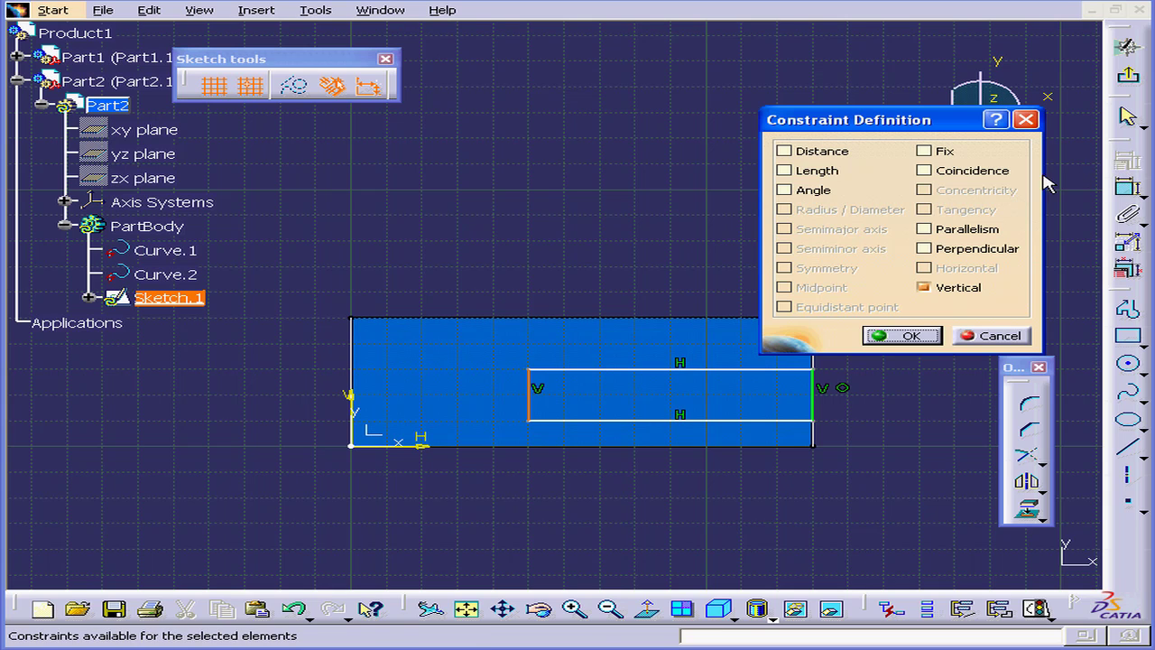
{"action": "left_click", "coordinate": [924, 171]}
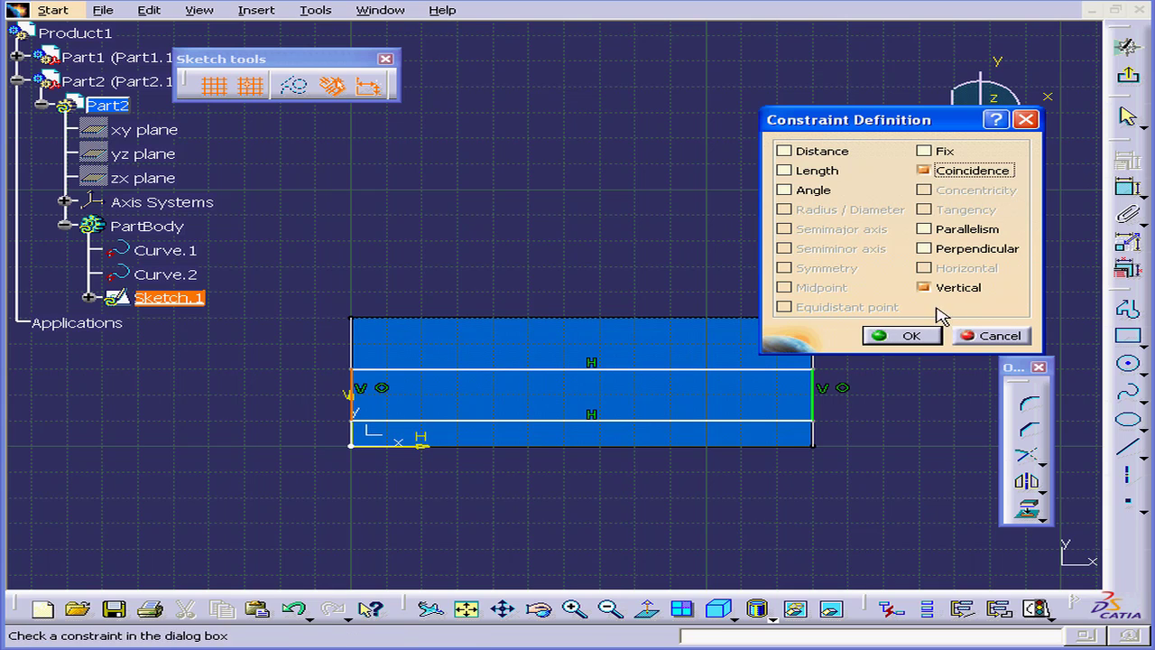
{"action": "left_click", "coordinate": [909, 336]}
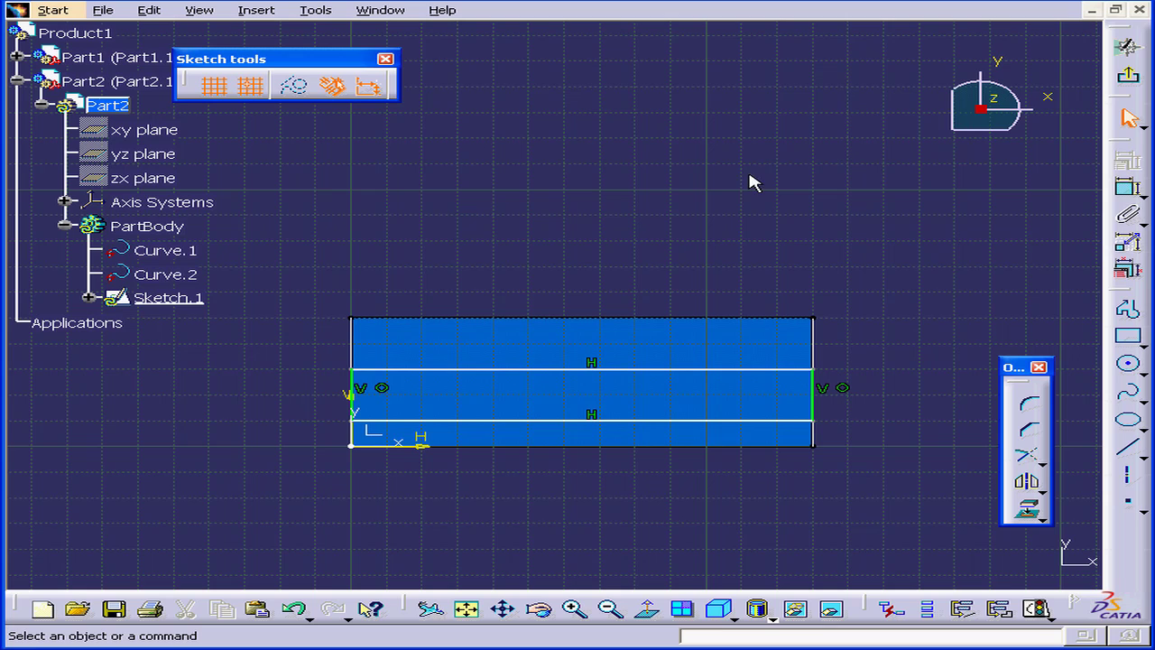
- Exit the sketch and pad it 10 mm into Part2's plate
{"action": "left_click", "coordinate": [1128, 77]}
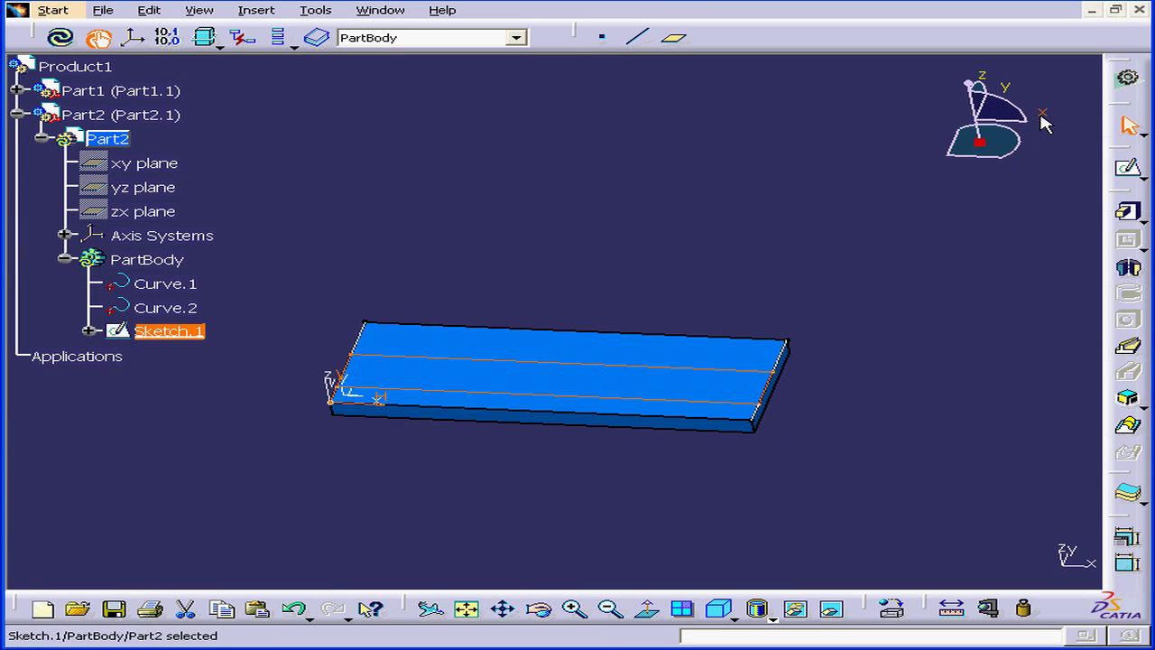
{"action": "left_click", "coordinate": [1127, 210]}
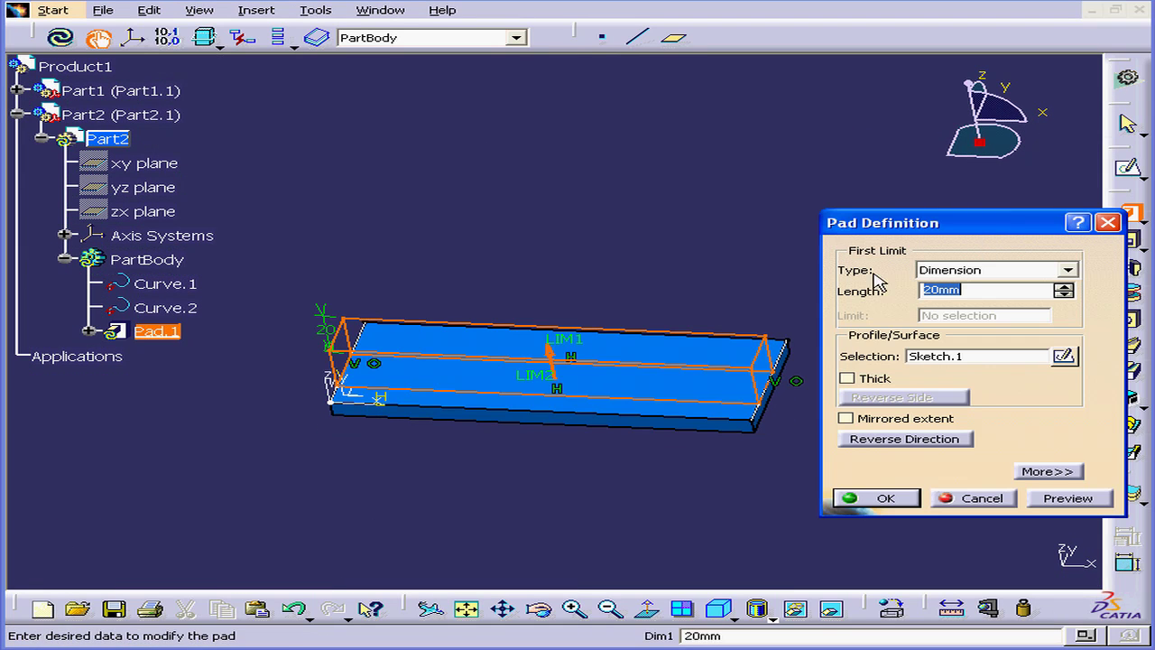
{"action": "type", "text": "1"}
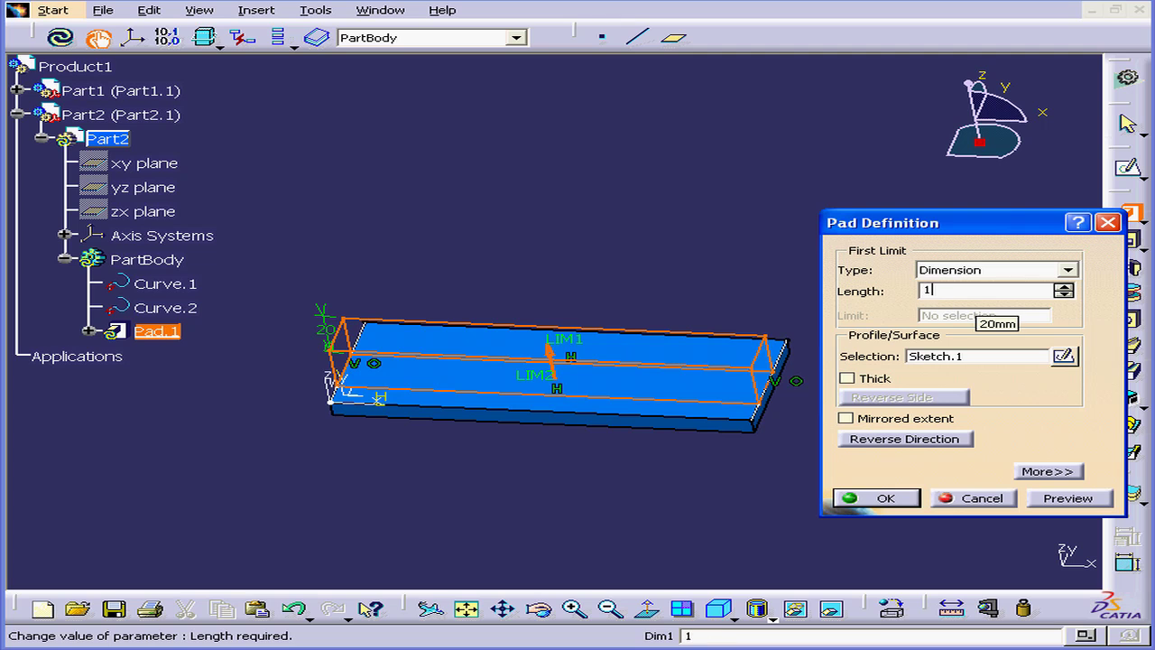
{"action": "type", "text": "0"}
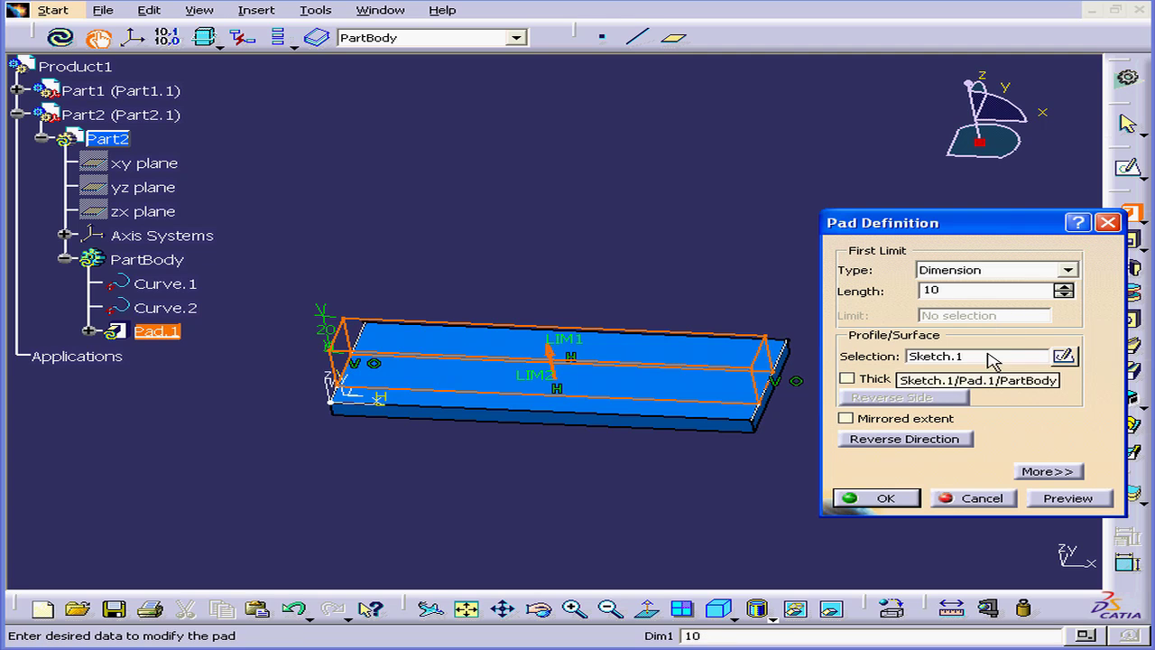
{"action": "left_click", "coordinate": [882, 499]}
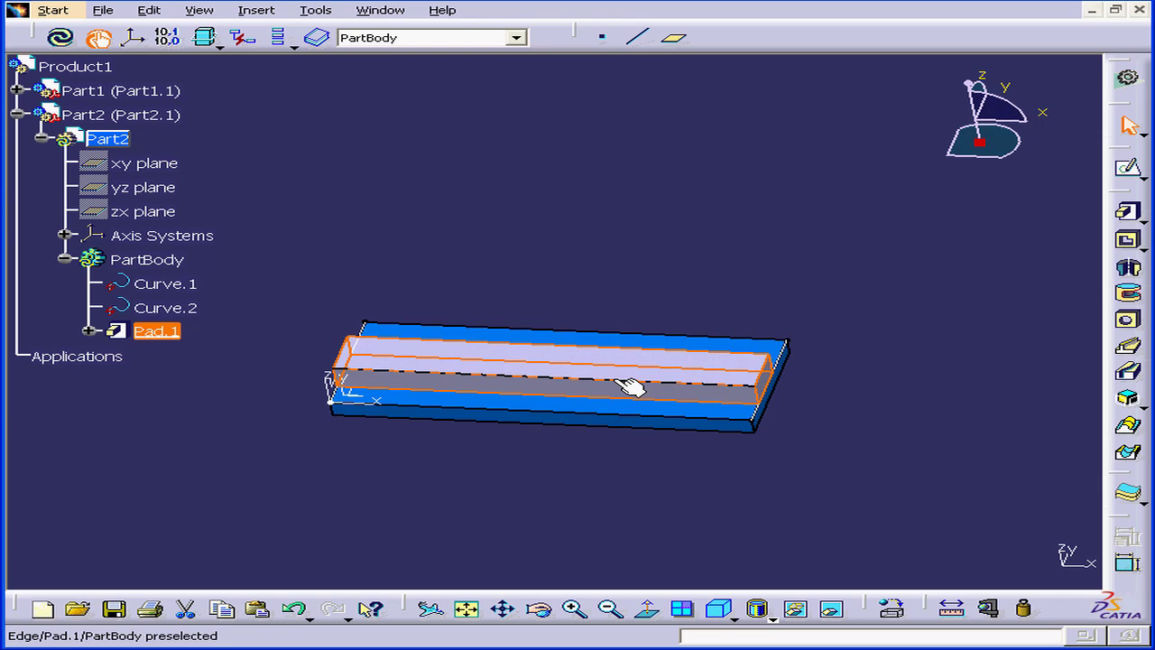
{"action": "left_click", "coordinate": [18, 91]}
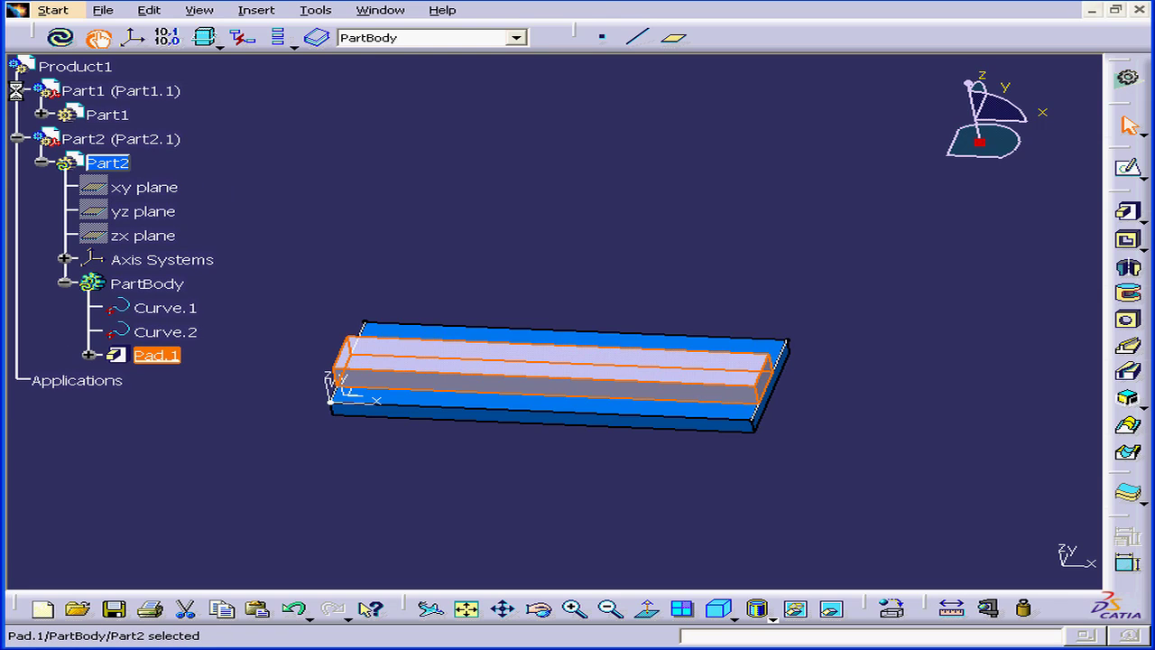
- Edit Part1's Sketch.1, changing its 130 mm length dimension to 100 mm
{"action": "left_click", "coordinate": [41, 114]}
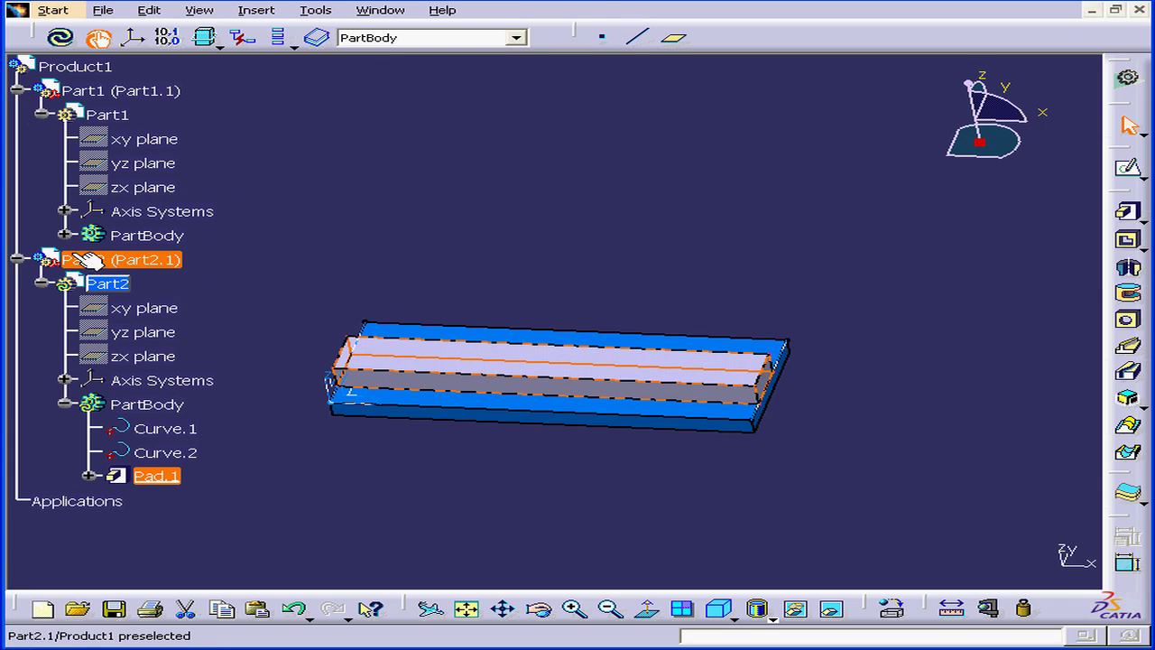
{"action": "left_click", "coordinate": [65, 236]}
{"action": "left_click", "coordinate": [89, 259]}
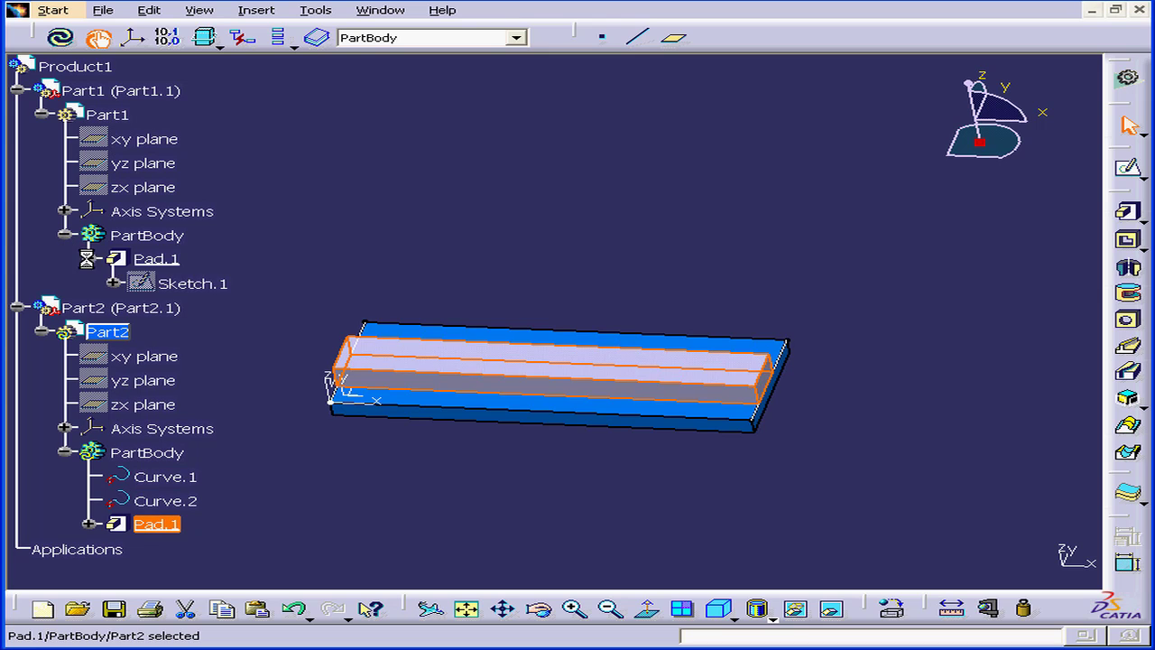
{"action": "double_click", "coordinate": [153, 286]}
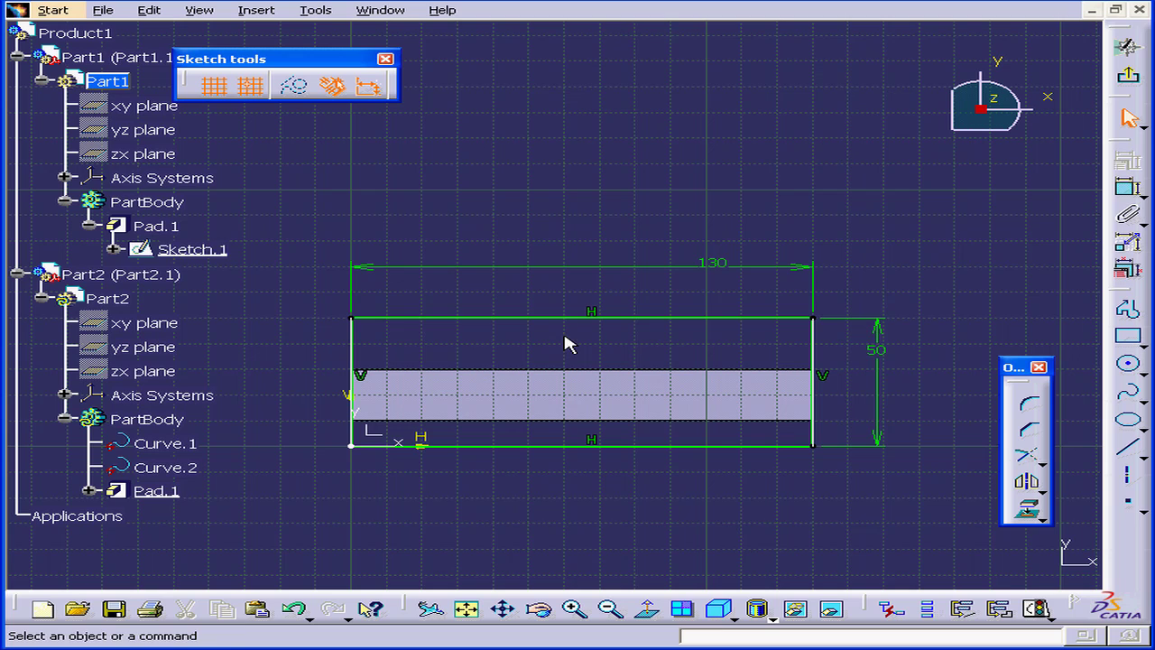
{"action": "double_click", "coordinate": [729, 269]}
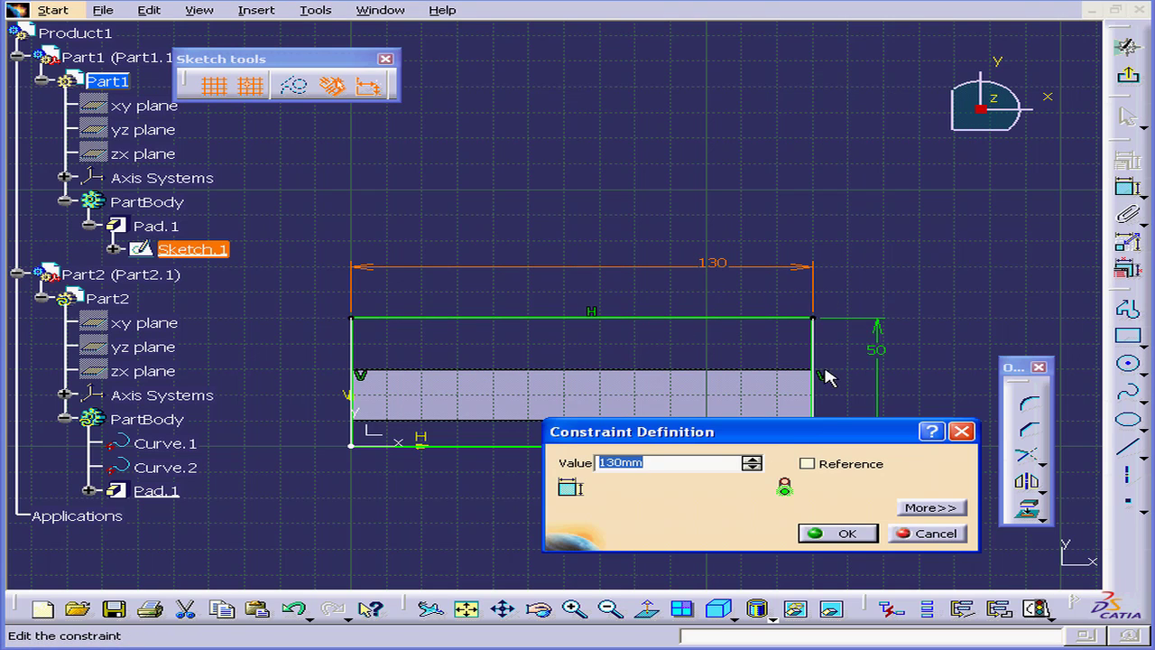
{"action": "type", "text": "100"}
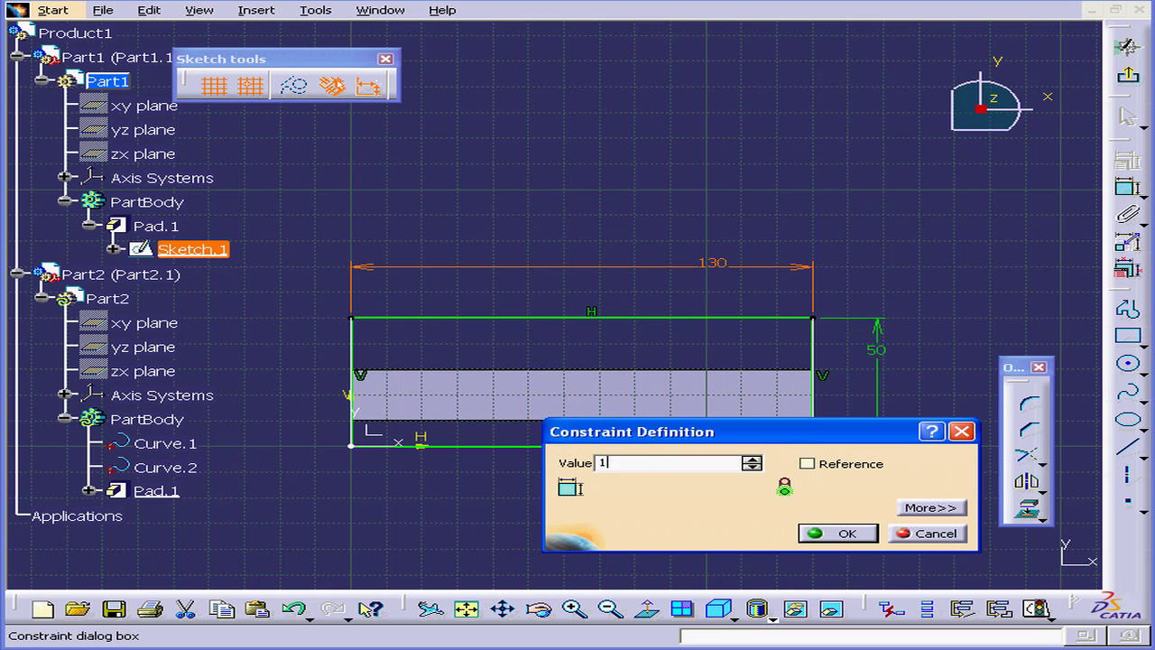
{"action": "left_click", "coordinate": [848, 533]}
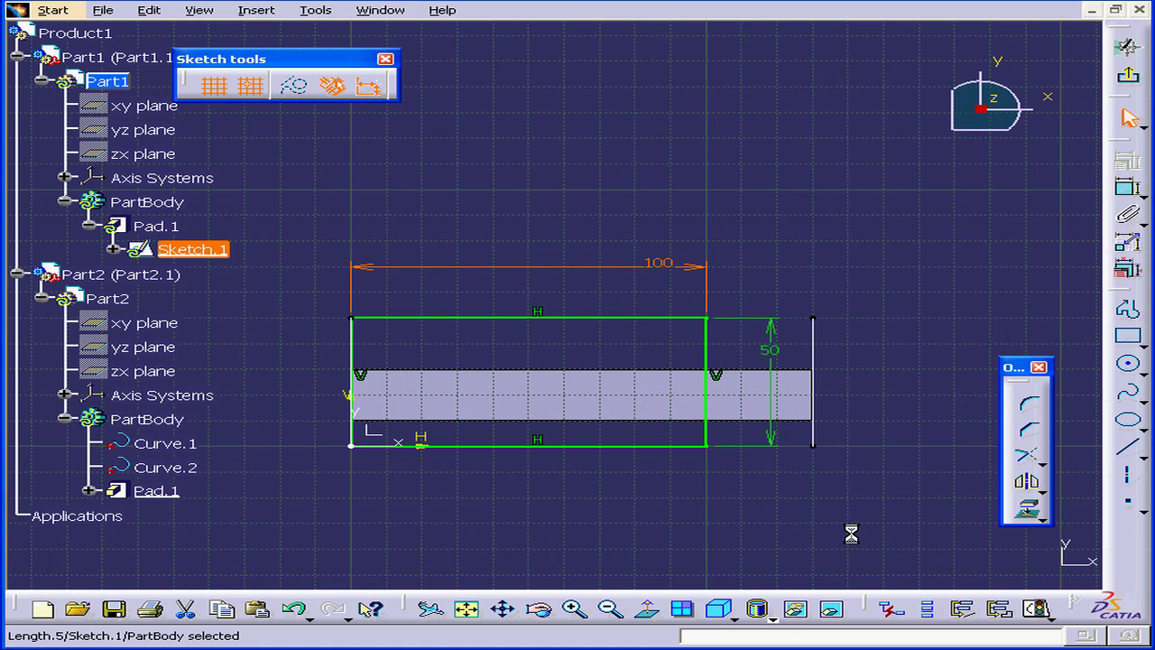
{"action": "left_click", "coordinate": [1128, 77]}
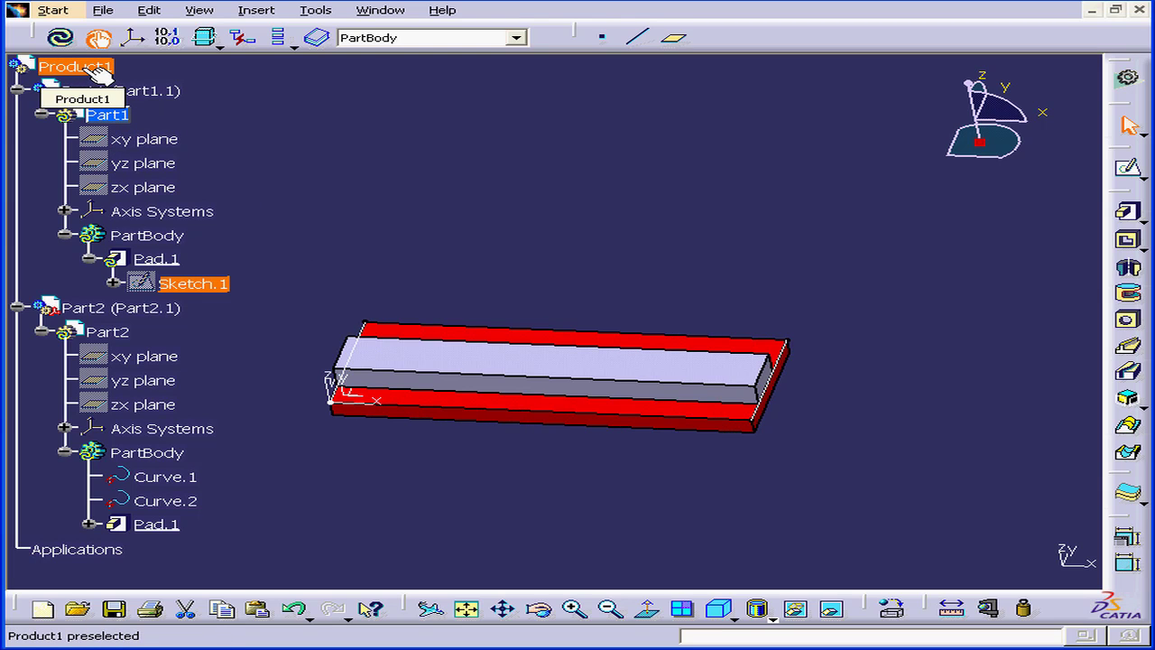
- Activate Product1 and update all so the first plate rebuilds at 100 mm
{"action": "double_click", "coordinate": [94, 69]}
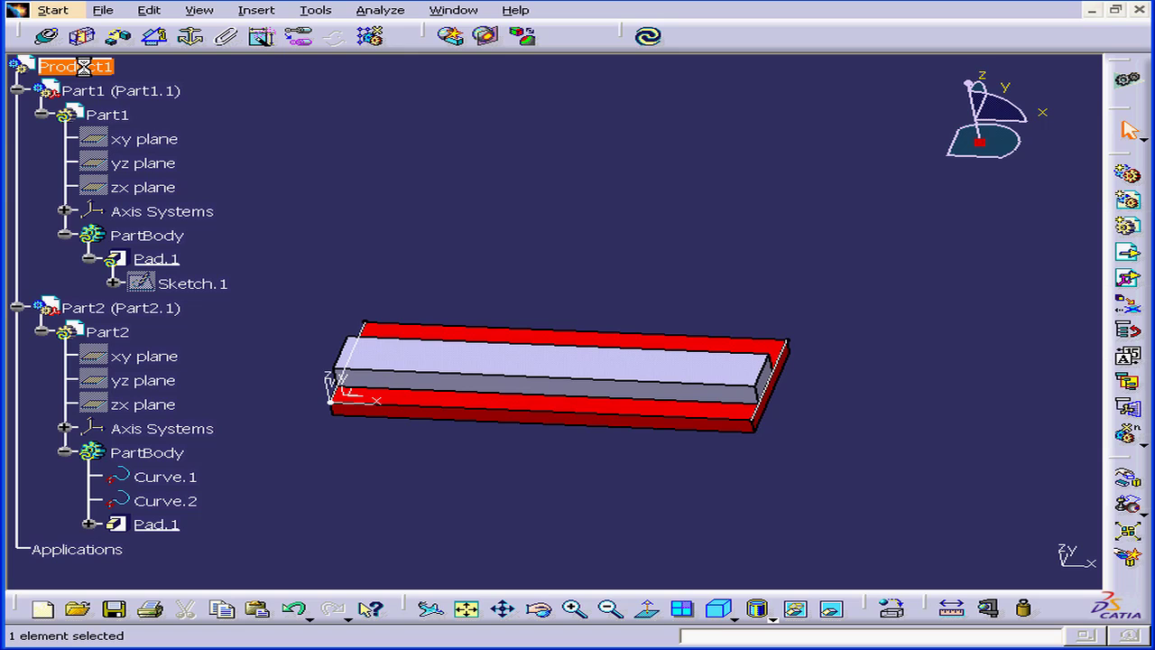
{"action": "left_click", "coordinate": [651, 39]}
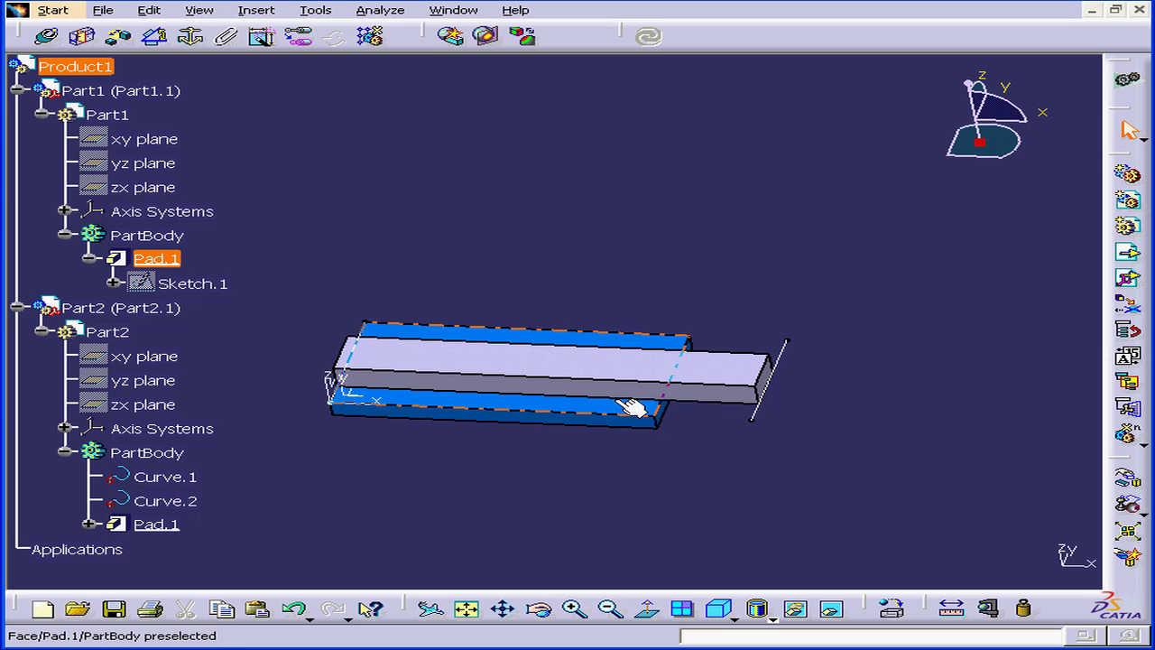
- Turn 'Keep link with selected object' back on in the Part Infrastructure options
{"action": "left_click", "coordinate": [315, 11]}
{"action": "left_click", "coordinate": [442, 177]}
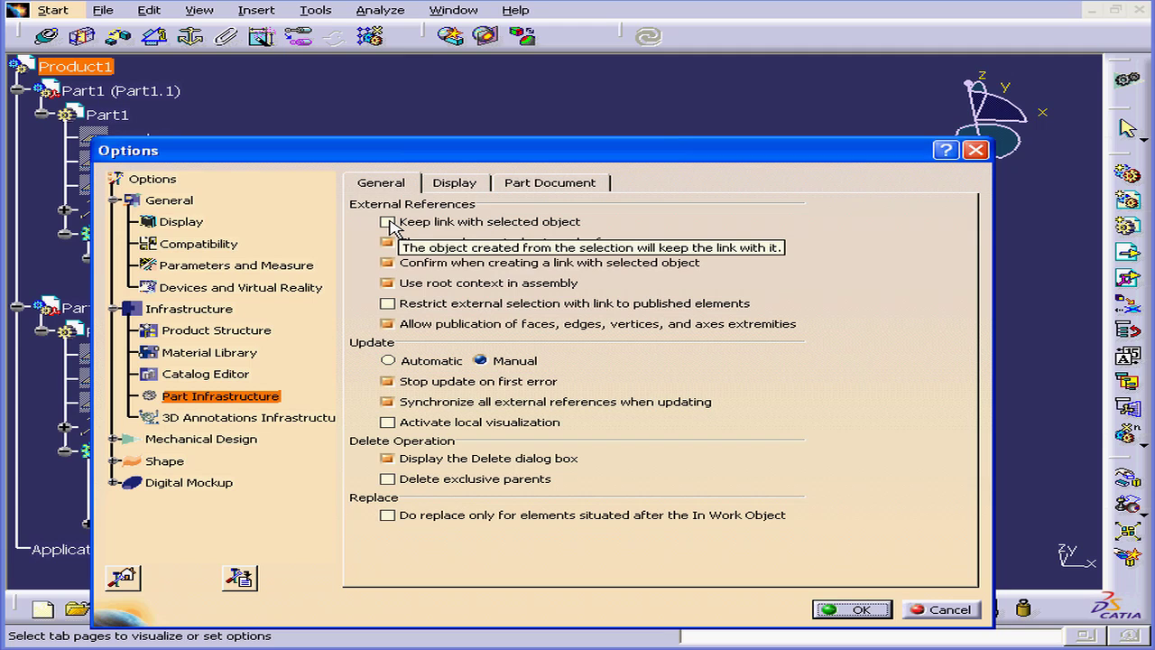
{"action": "left_click", "coordinate": [388, 222]}
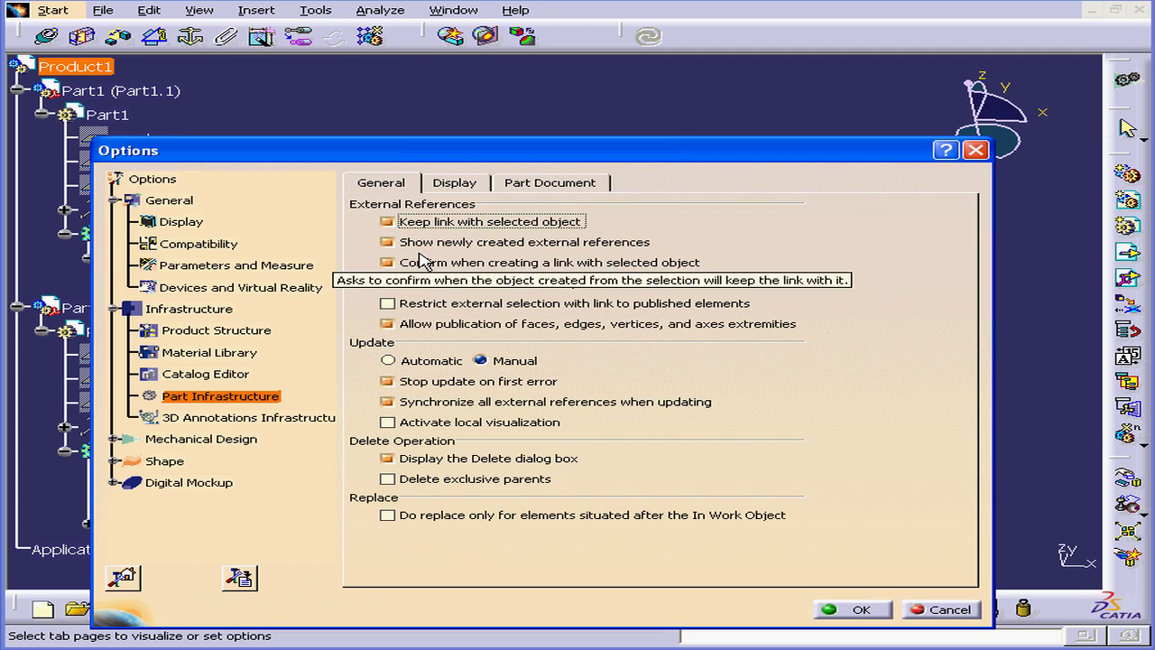
{"action": "left_click", "coordinate": [860, 610]}
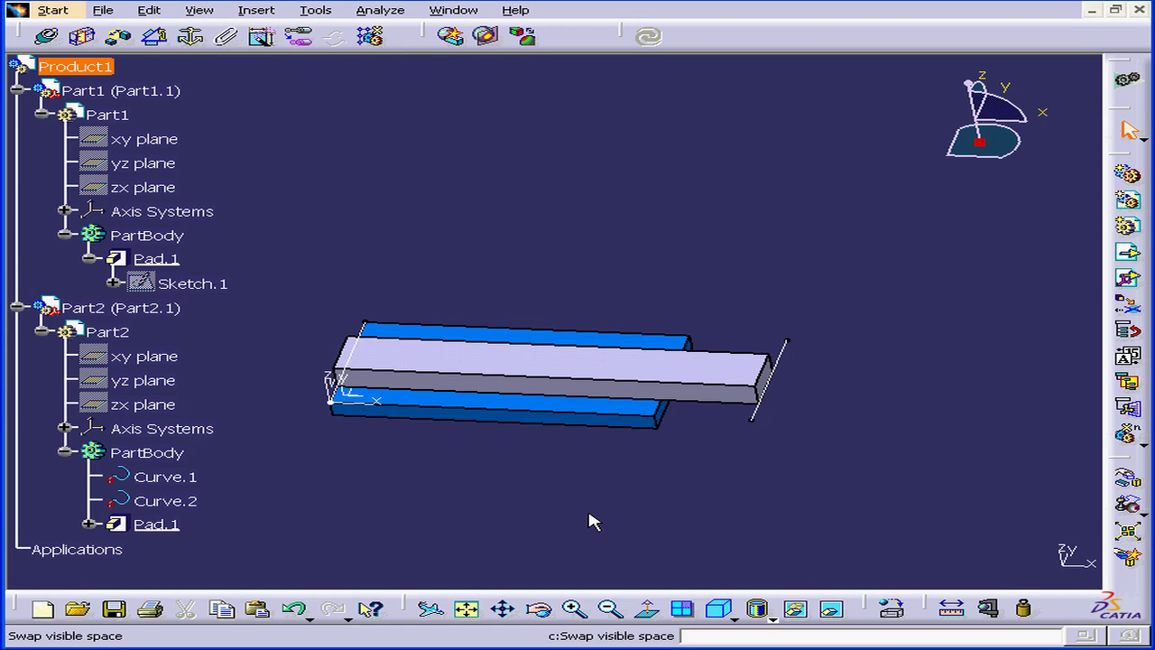
- Open Part2's Sketch.1 for editing
{"action": "left_click", "coordinate": [84, 526]}
{"action": "left_click", "coordinate": [87, 525]}
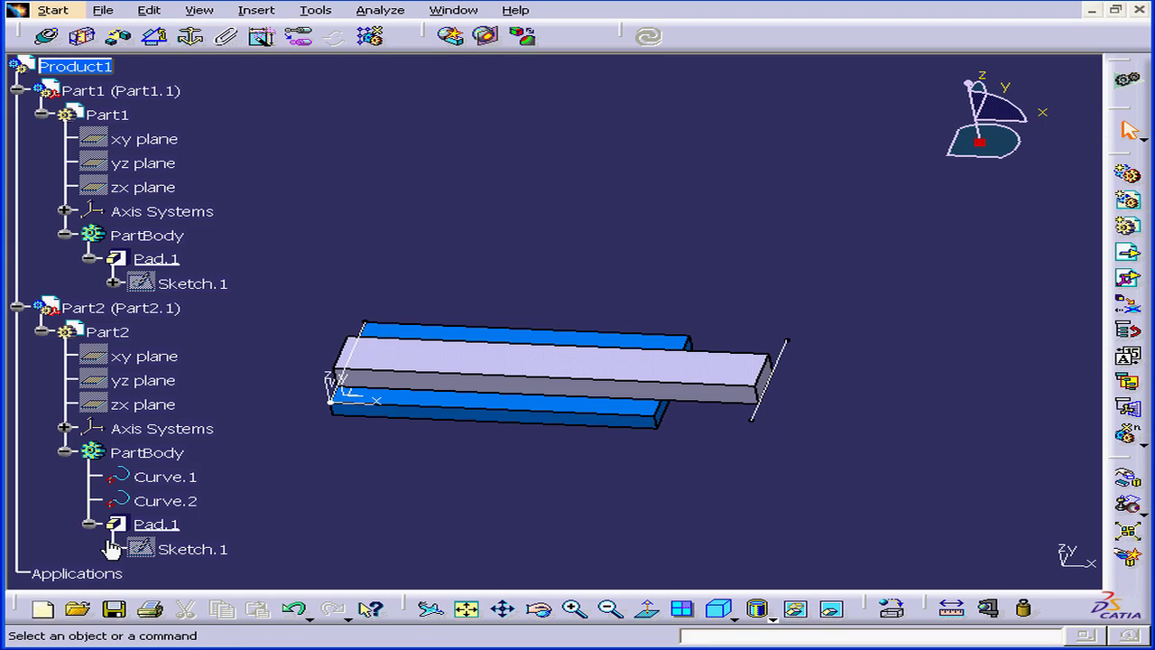
{"action": "double_click", "coordinate": [169, 549]}
{"action": "mouse_move", "coordinate": [580, 320]}
{"action": "middle_mouse_down"}
{"action": "mouse_move", "coordinate": [547, 363]}
{"action": "mouse_move", "coordinate": [513, 320]}
{"action": "middle_mouse_up"}
{"action": "scroll", "coordinate": [36, 400], "scroll_direction": "down", "scroll_amount": 2}
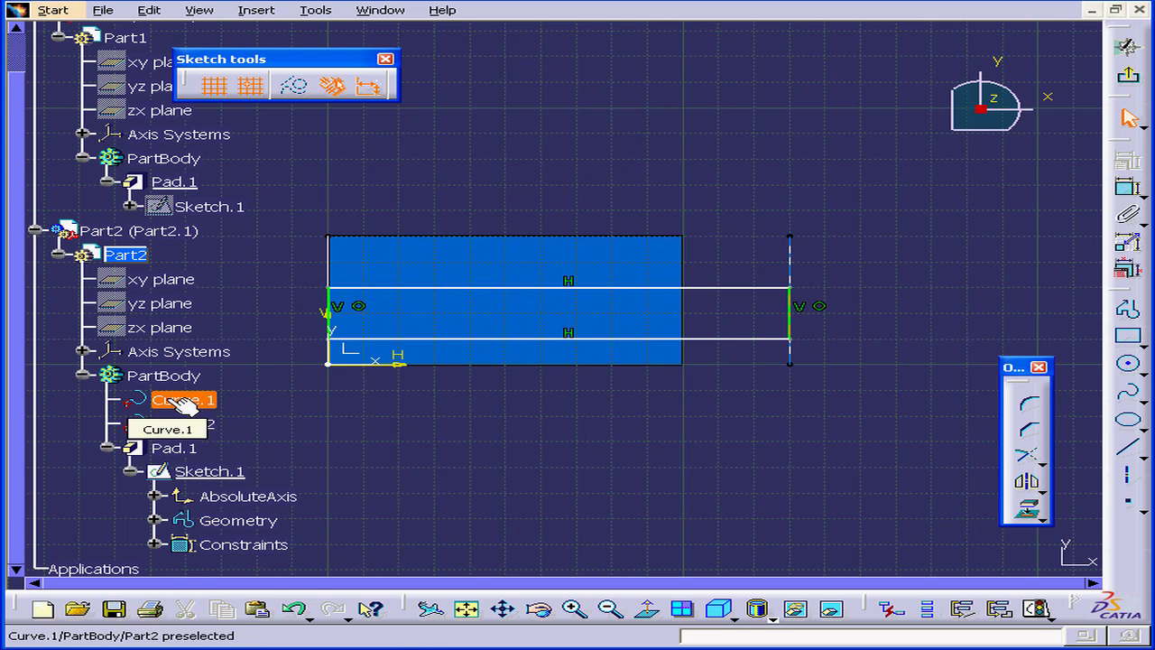
- Hide Curve.1 and Curve.2 and select the right-end coincidence constraint
{"action": "right_click", "coordinate": [171, 400]}
{"action": "left_click", "coordinate": [269, 460]}
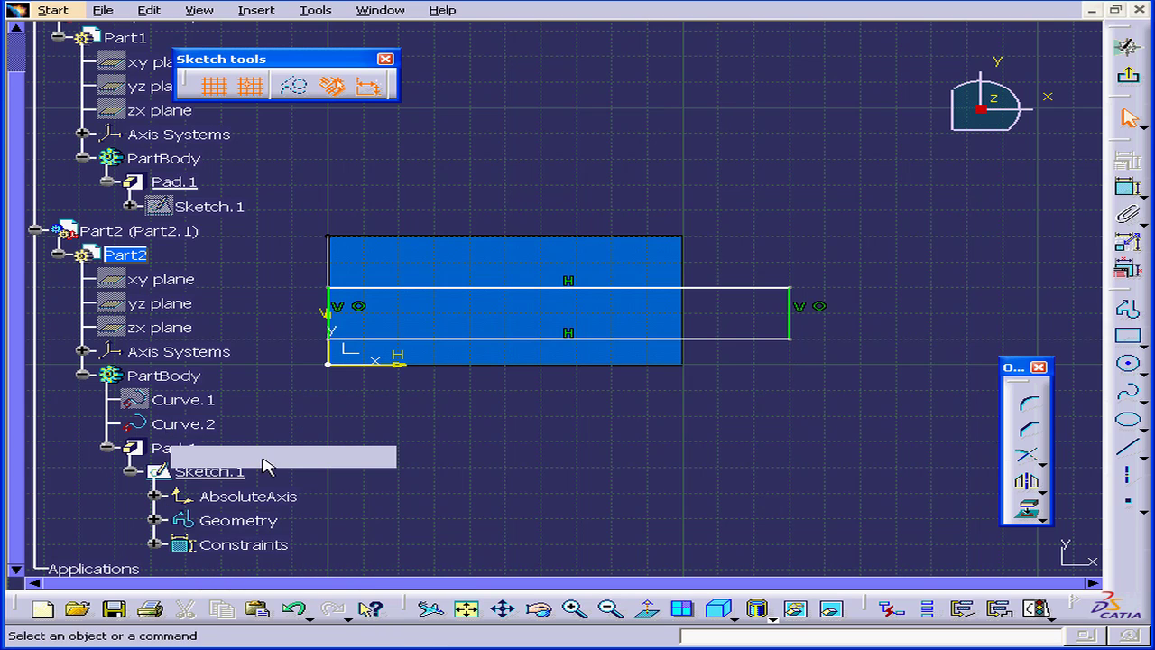
{"action": "right_click", "coordinate": [175, 424]}
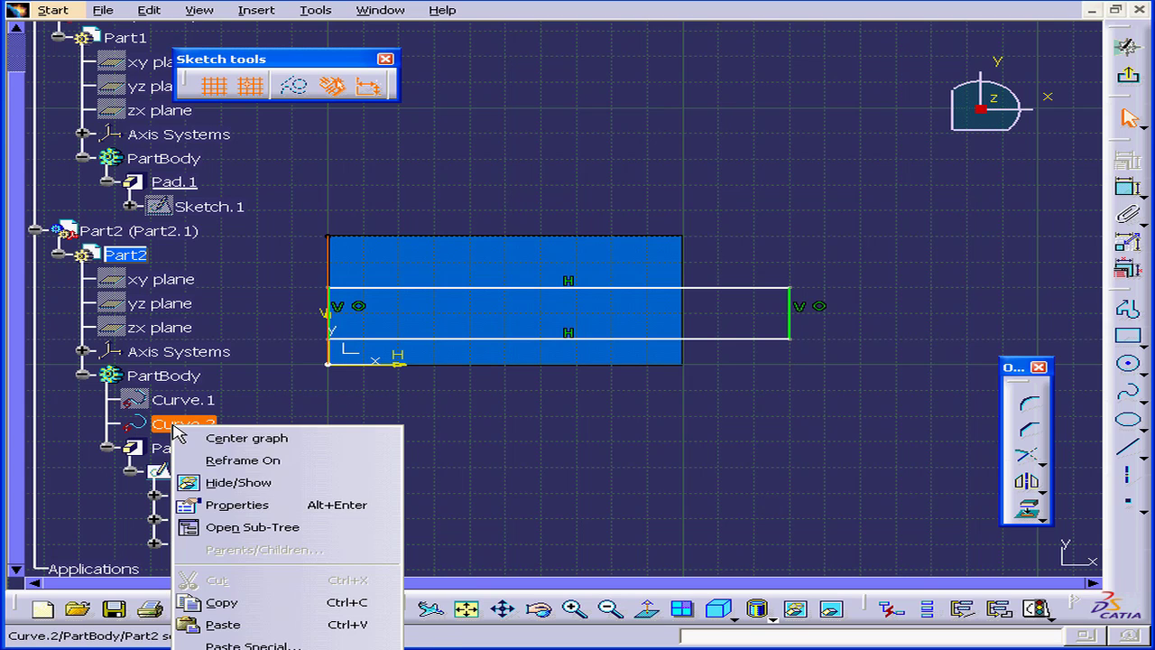
{"action": "left_click", "coordinate": [270, 485]}
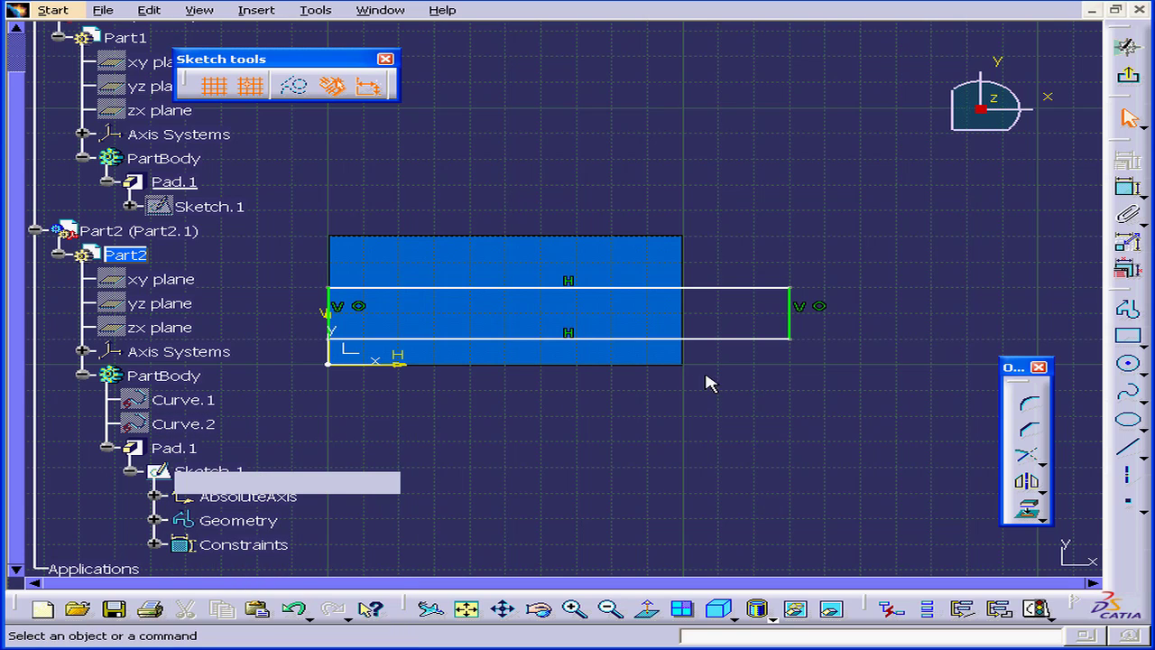
{"action": "left_click", "coordinate": [820, 310]}
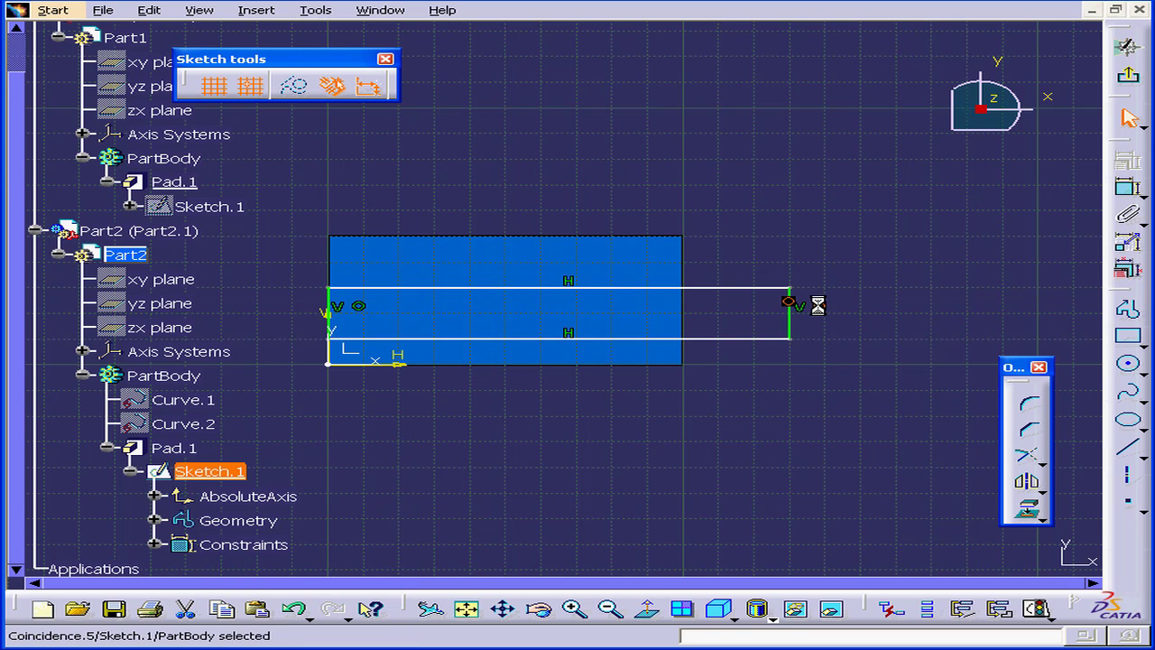
- Delete the old end constraints and link the rectangle's right line coincident with the plate's right edge
{"action": "key", "text": "Delete"}
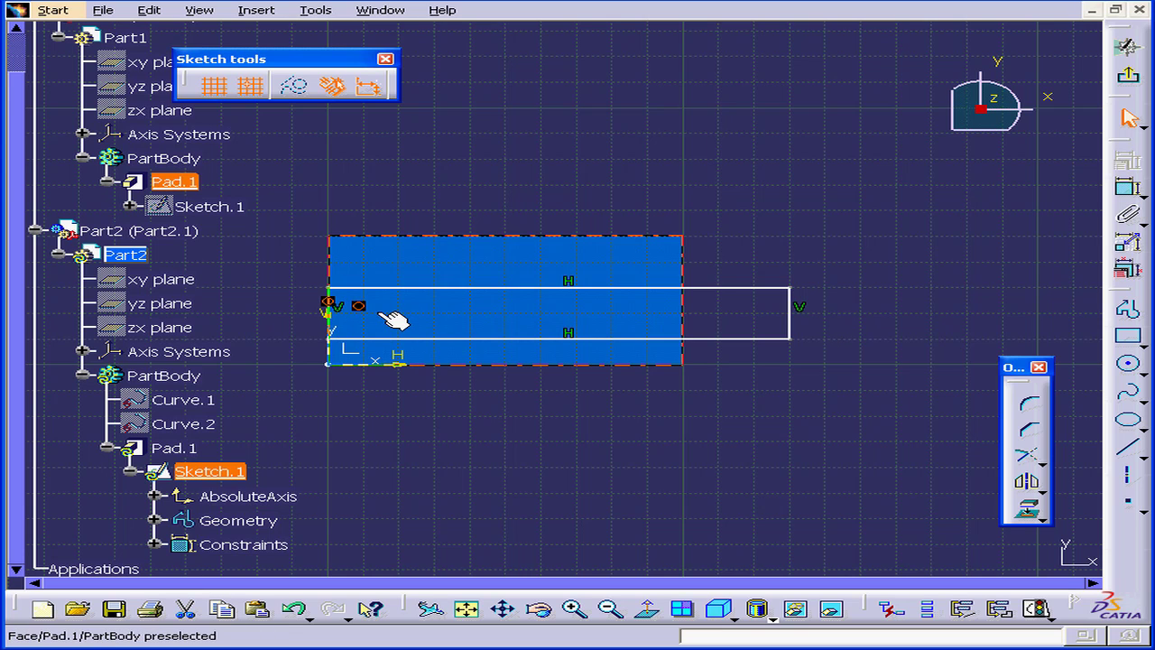
{"action": "key", "text": "Delete"}
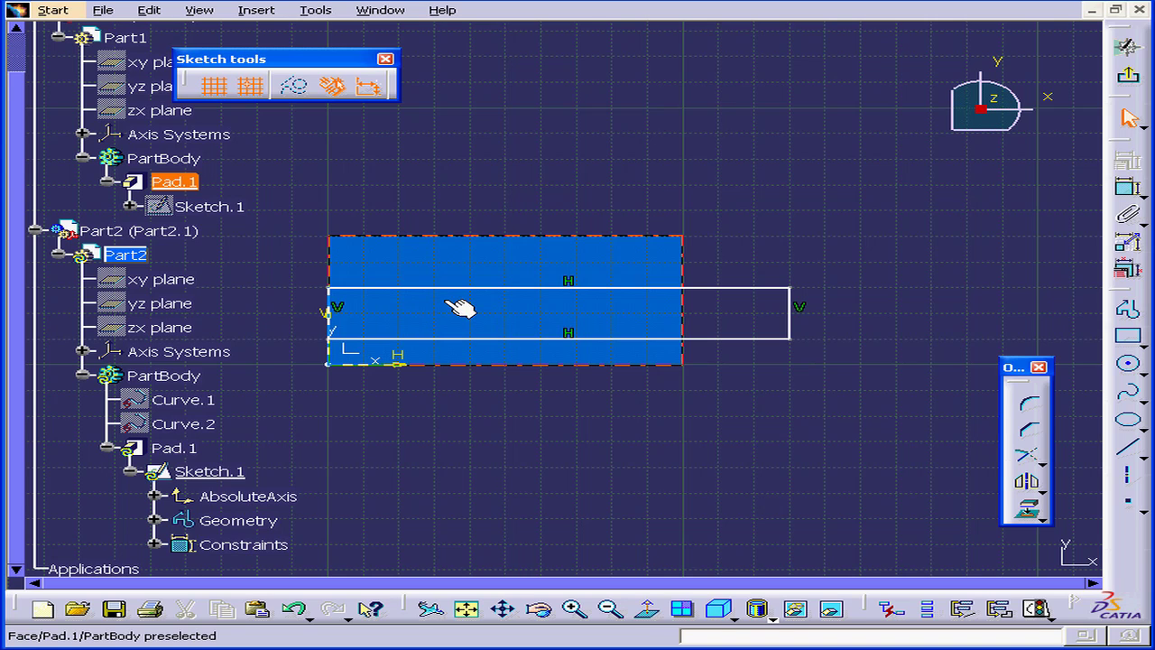
{"action": "left_click", "coordinate": [693, 262]}
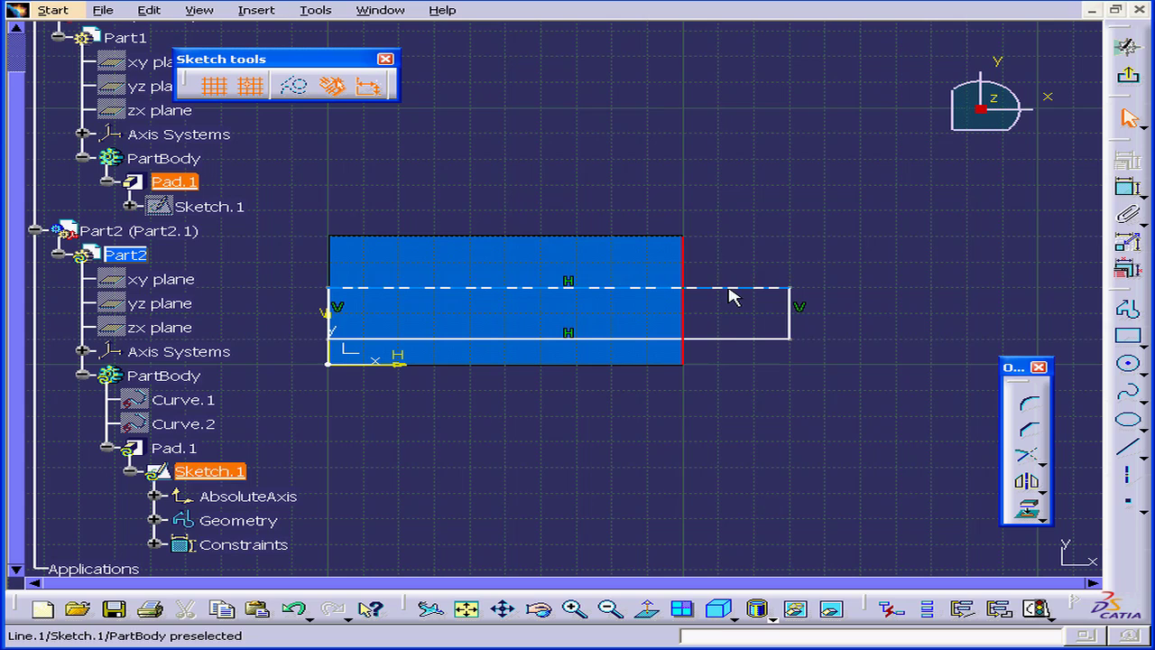
{"action": "left_click", "coordinate": [791, 327], "text": "ctrl"}
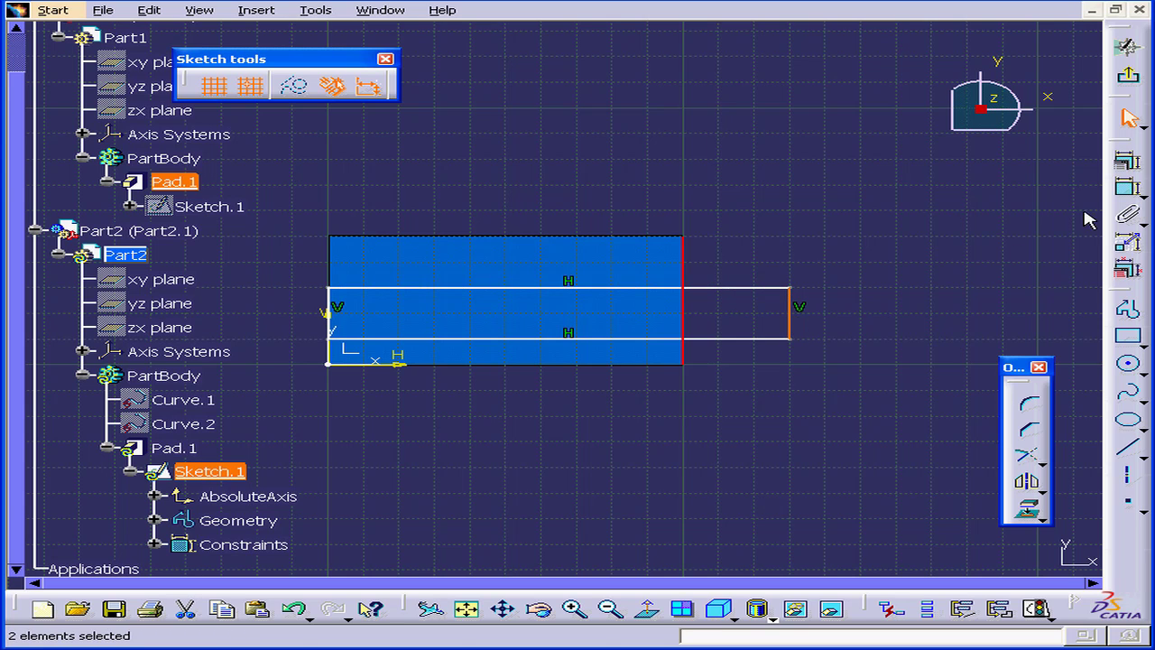
{"action": "left_click", "coordinate": [1128, 165]}
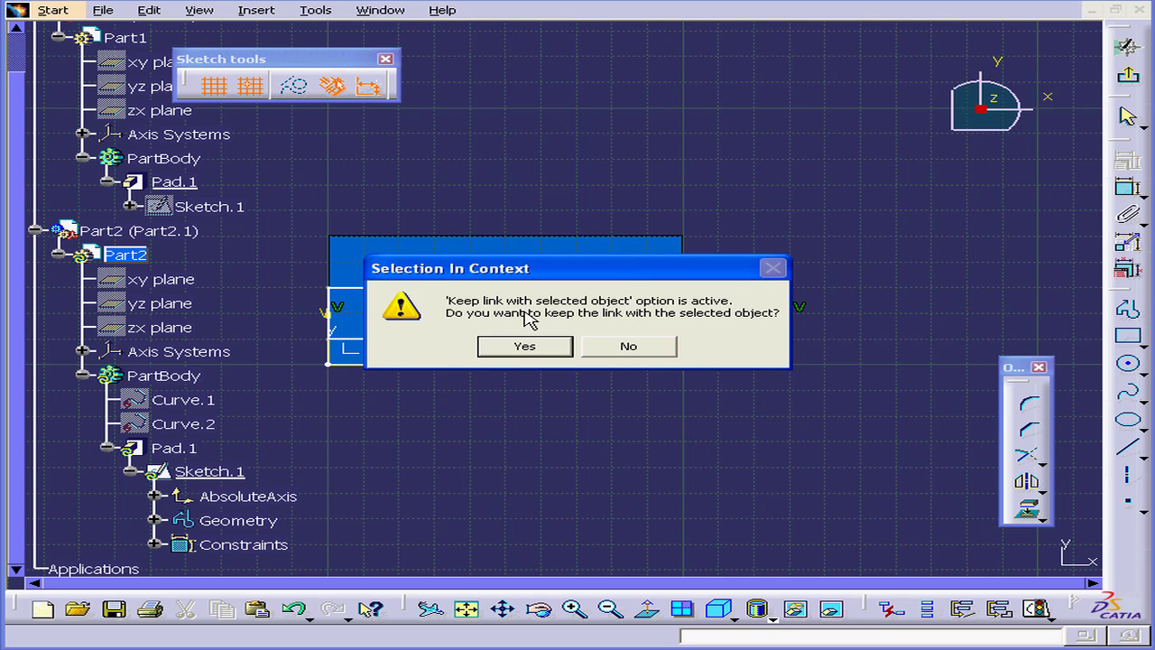
{"action": "left_click", "coordinate": [550, 348]}
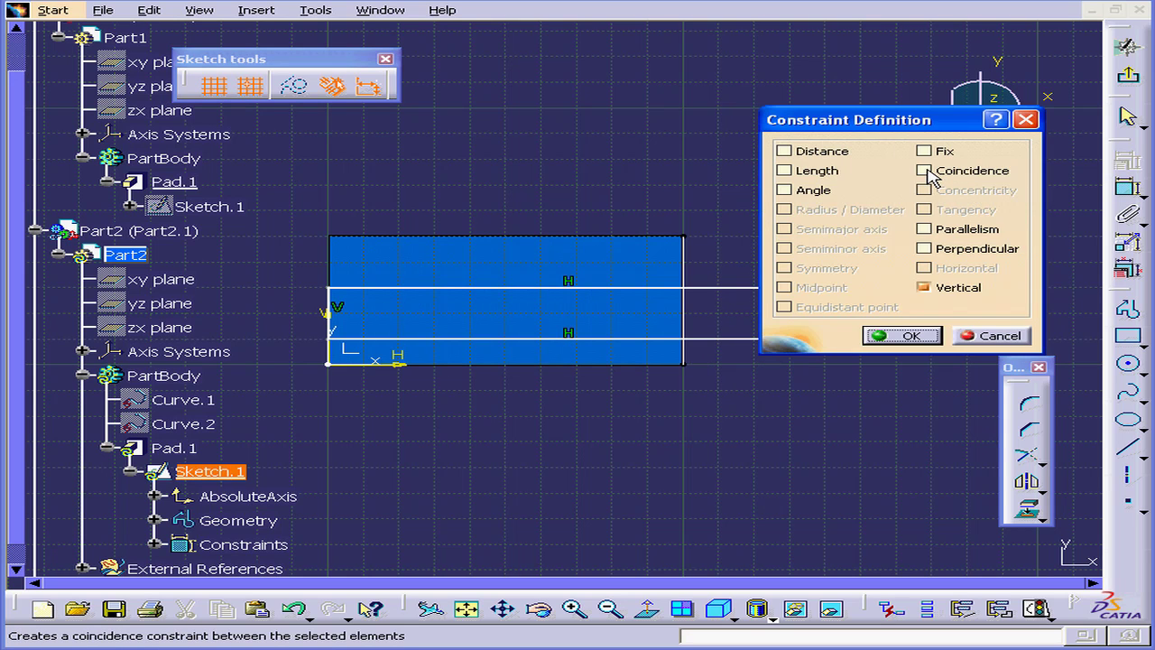
{"action": "left_click", "coordinate": [924, 171]}
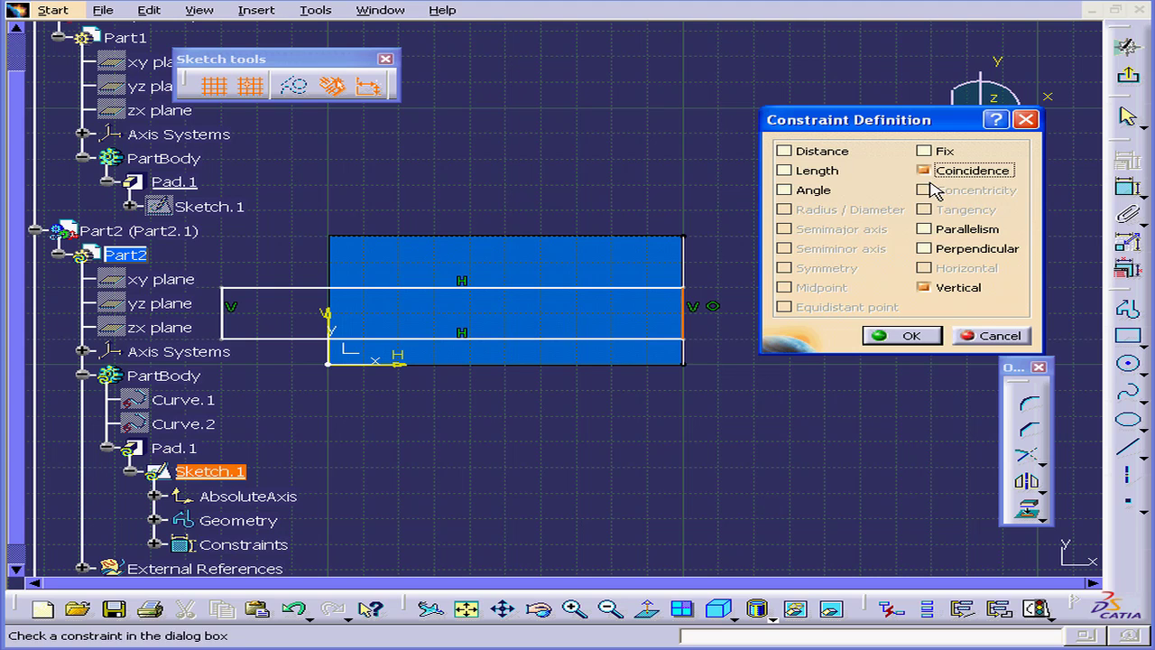
{"action": "left_click", "coordinate": [911, 336]}
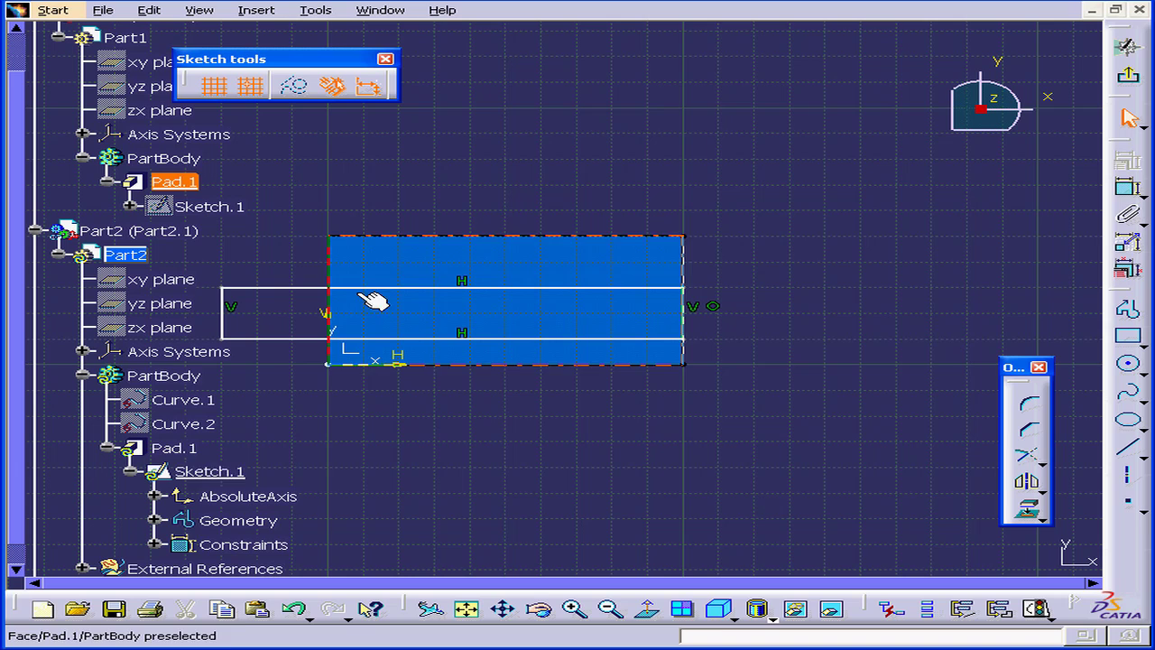
- Link the rectangle's left line coincident with the first plate's left edge
{"action": "left_click", "coordinate": [328, 309]}
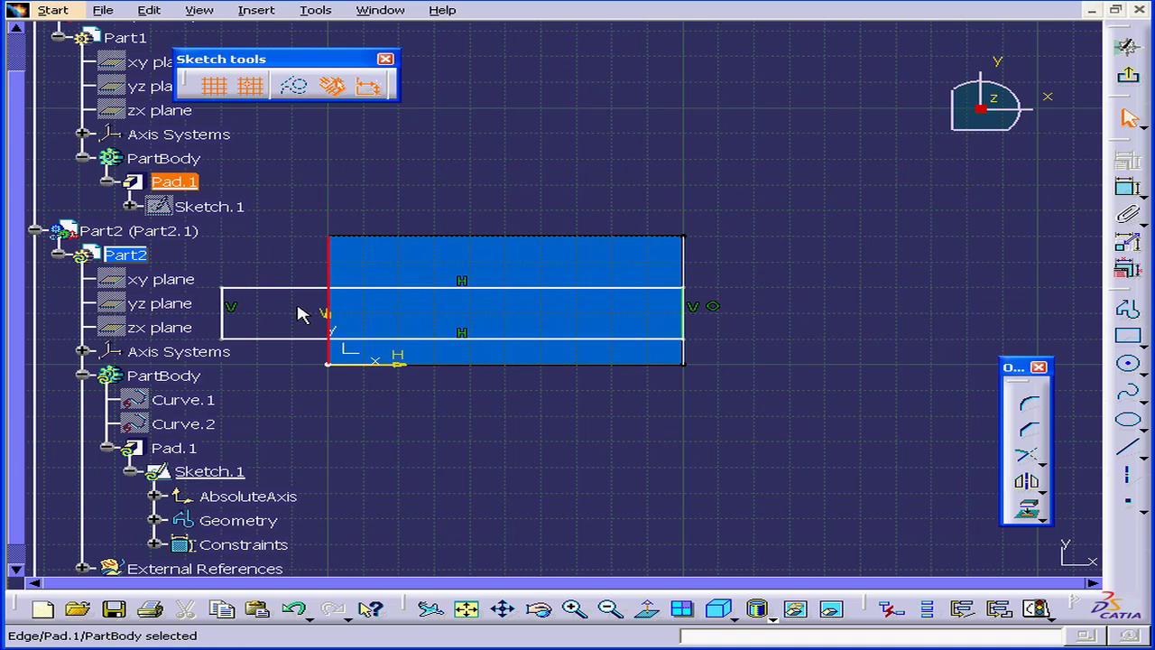
{"action": "left_click", "coordinate": [231, 331], "text": "ctrl"}
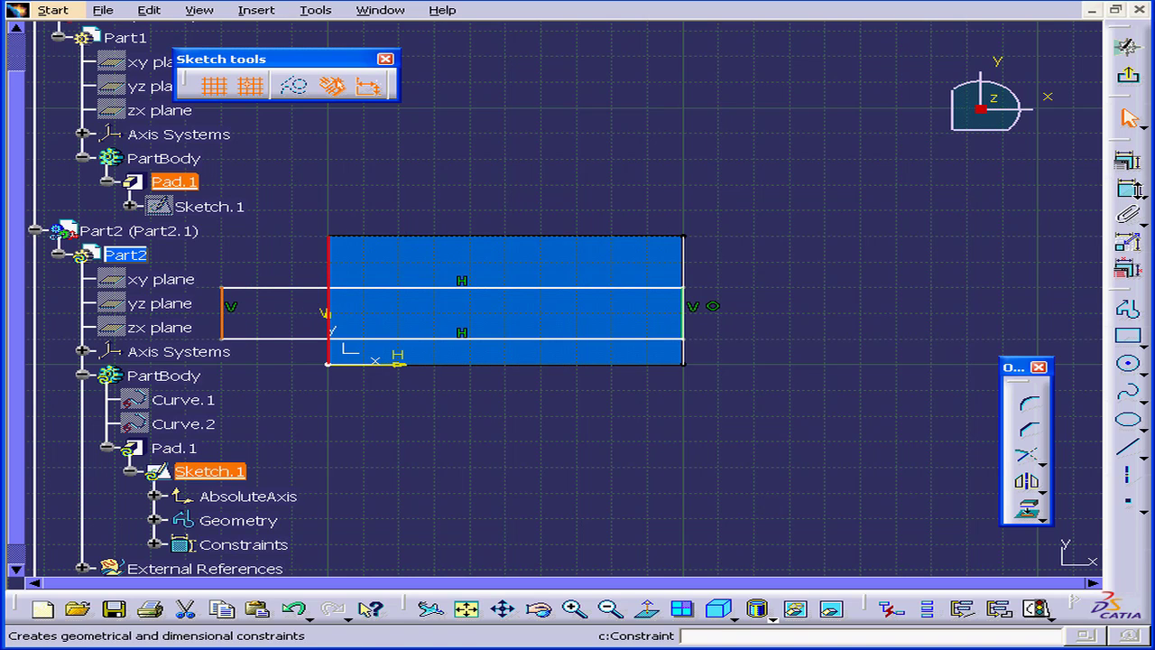
{"action": "left_click", "coordinate": [1127, 161]}
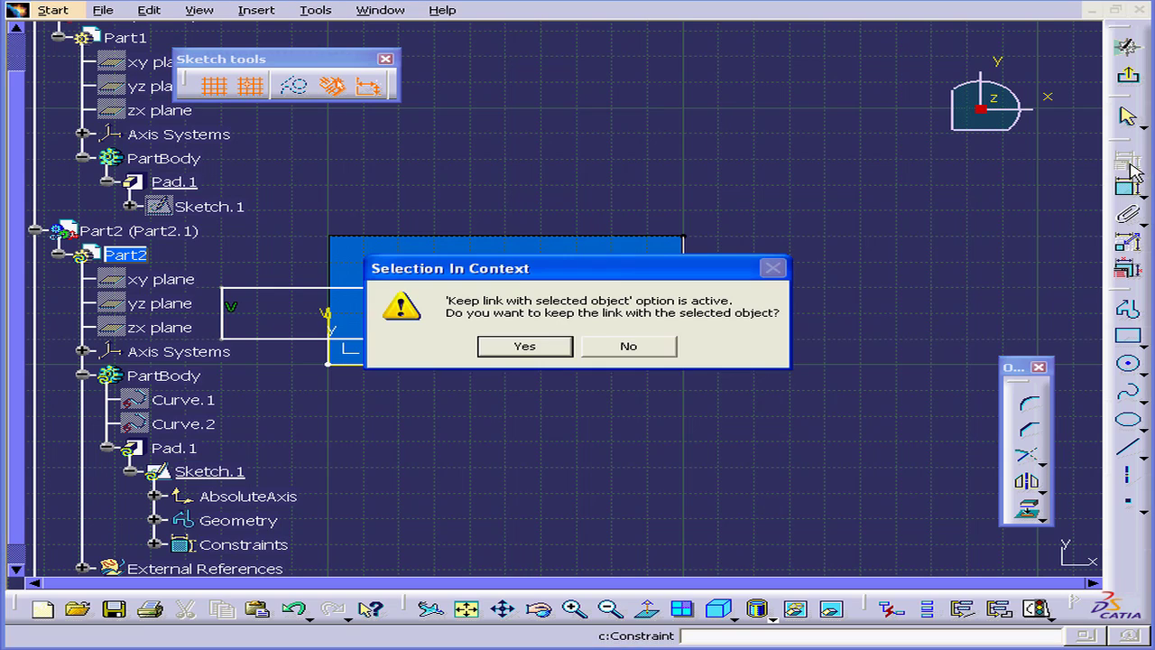
{"action": "left_click", "coordinate": [544, 346]}
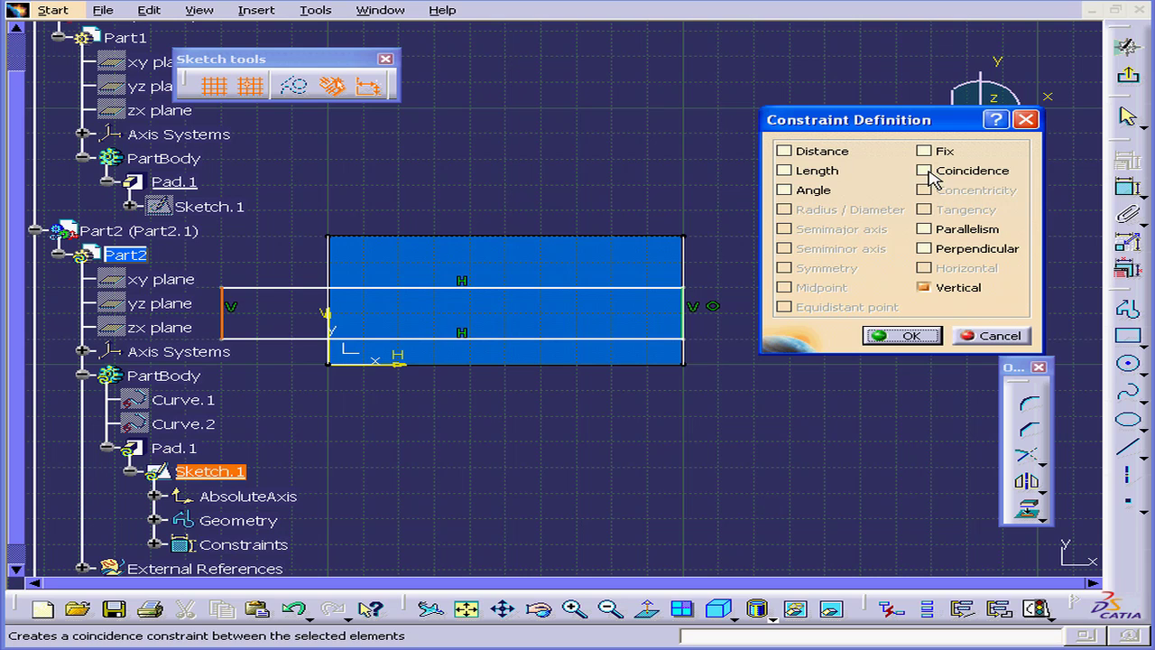
{"action": "left_click", "coordinate": [926, 171]}
{"action": "left_click", "coordinate": [911, 335]}
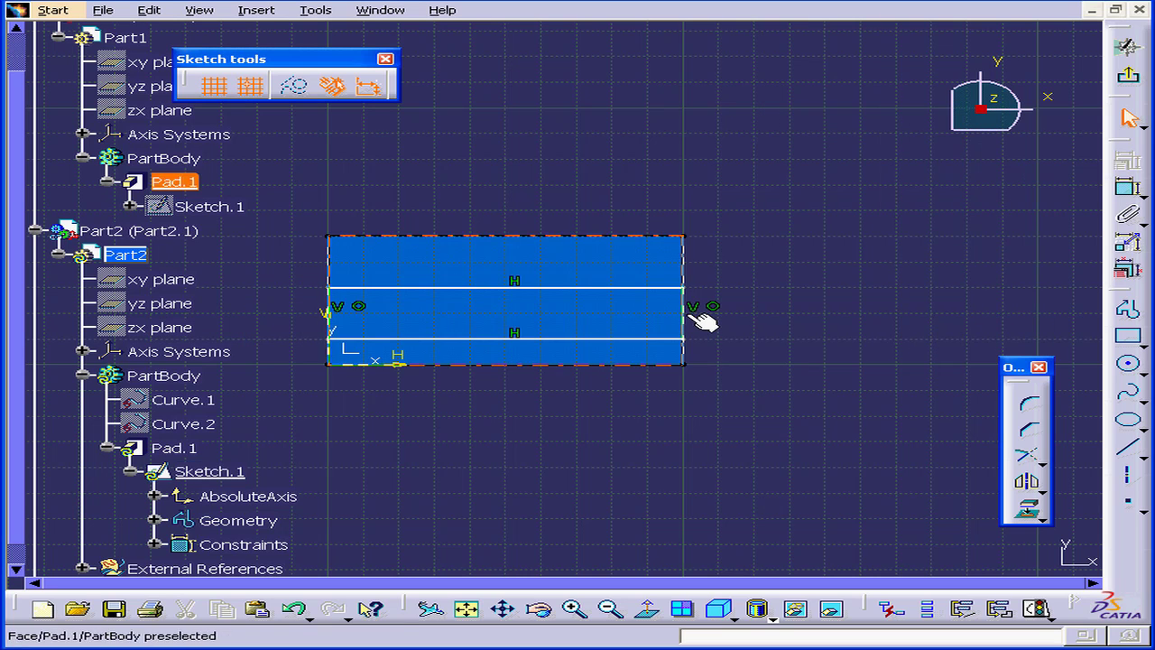
{"action": "scroll", "coordinate": [18, 304], "scroll_direction": "up", "scroll_amount": 1}
- Return from the sketch to Product1 and run Update All on the assembly
{"action": "scroll", "coordinate": [18, 304], "scroll_direction": "up", "scroll_amount": 3}
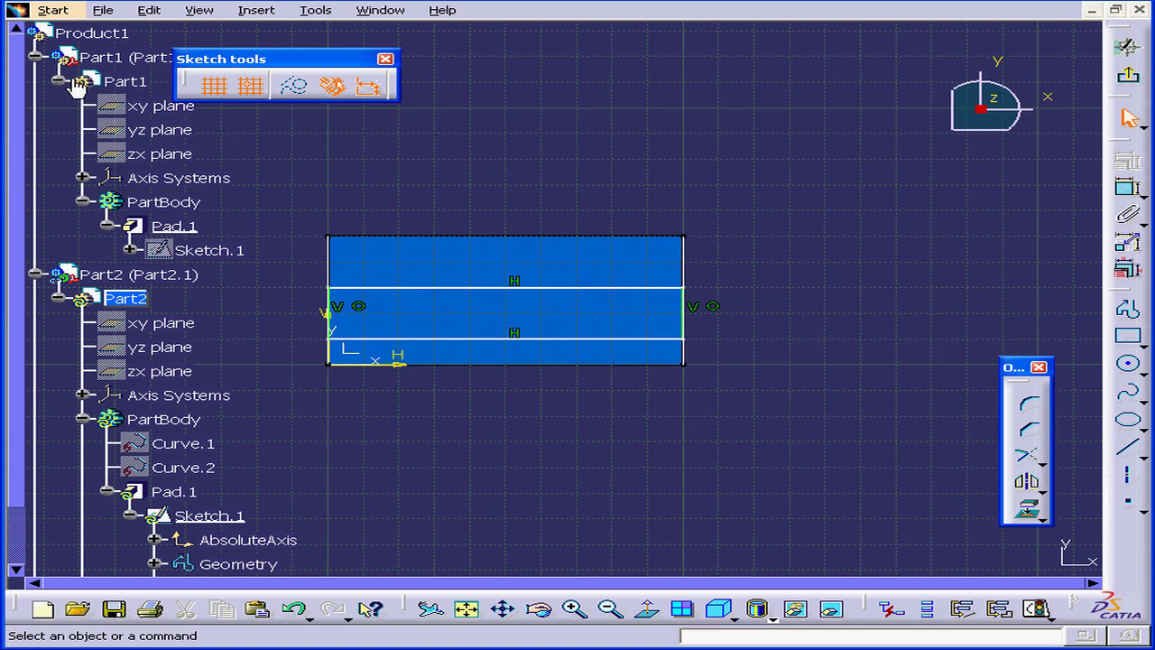
{"action": "double_click", "coordinate": [98, 35]}
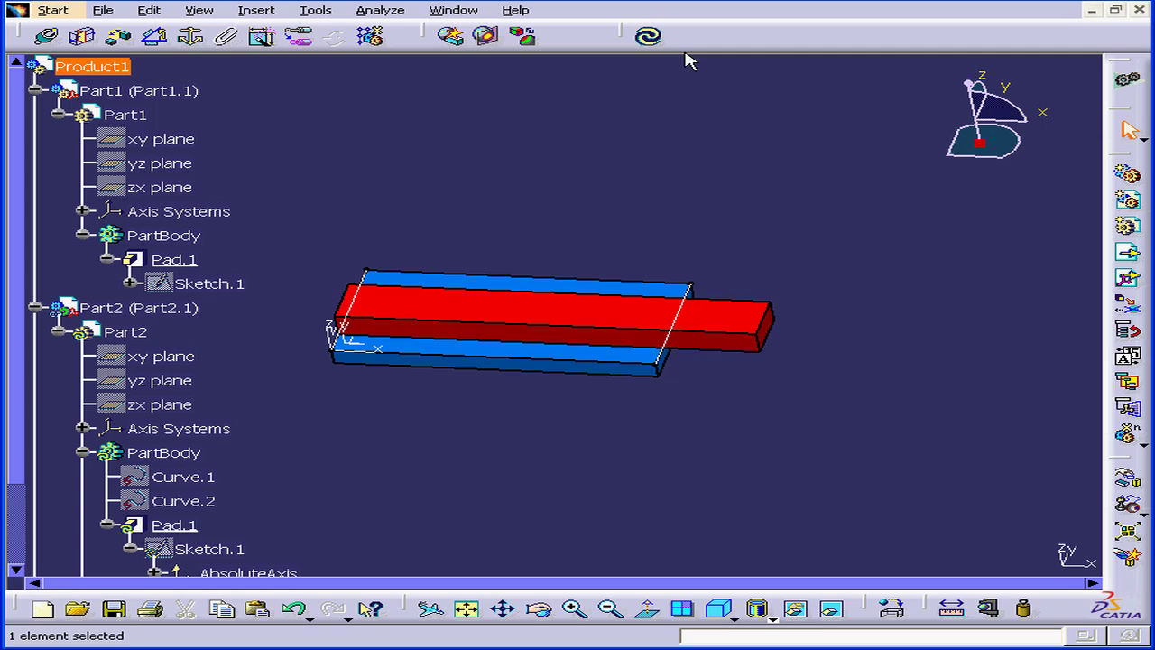
{"action": "left_click", "coordinate": [648, 36]}
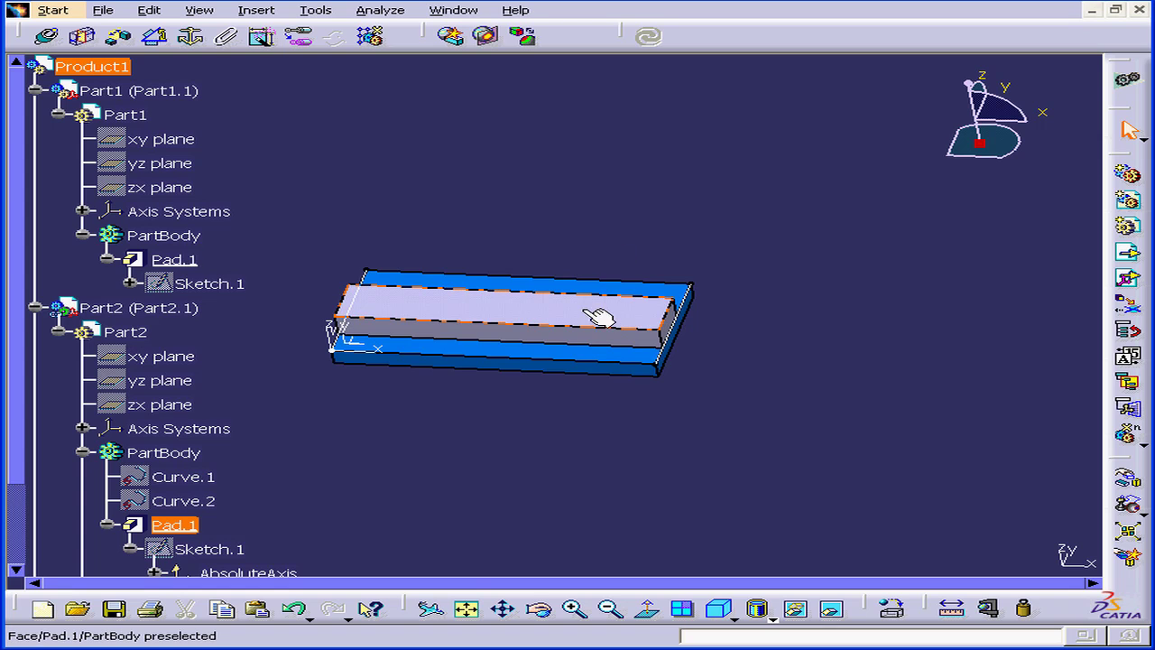
- Edit Part1's Sketch.1 and change its 100 mm length dimension to 120 mm
{"action": "double_click", "coordinate": [205, 283]}
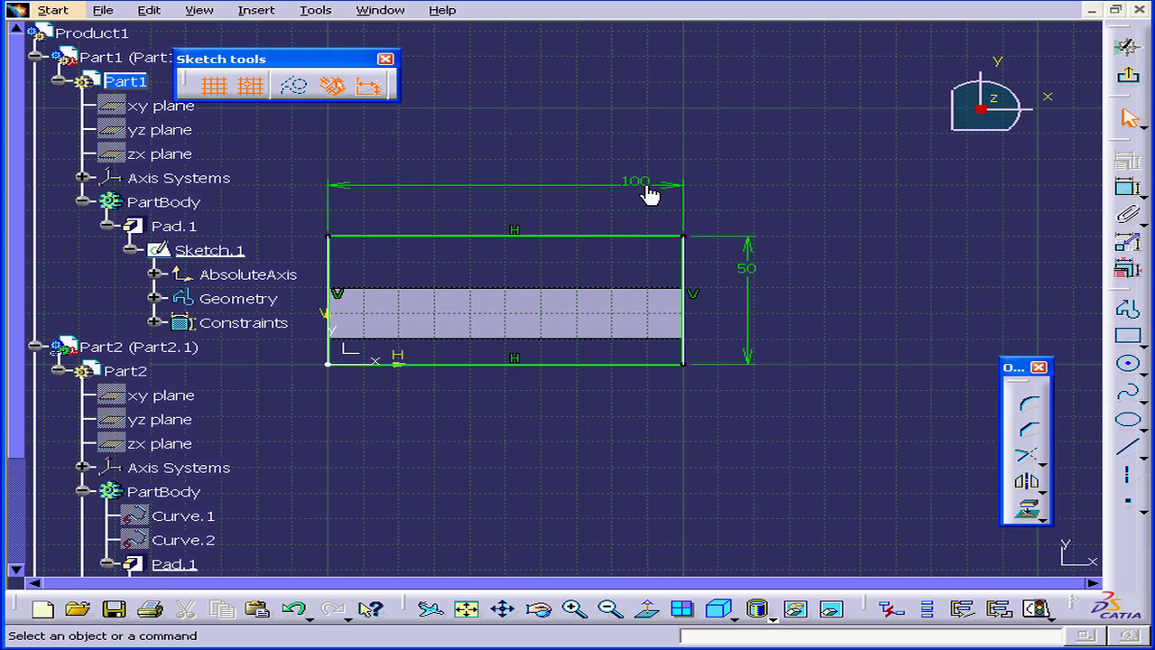
{"action": "double_click", "coordinate": [652, 180]}
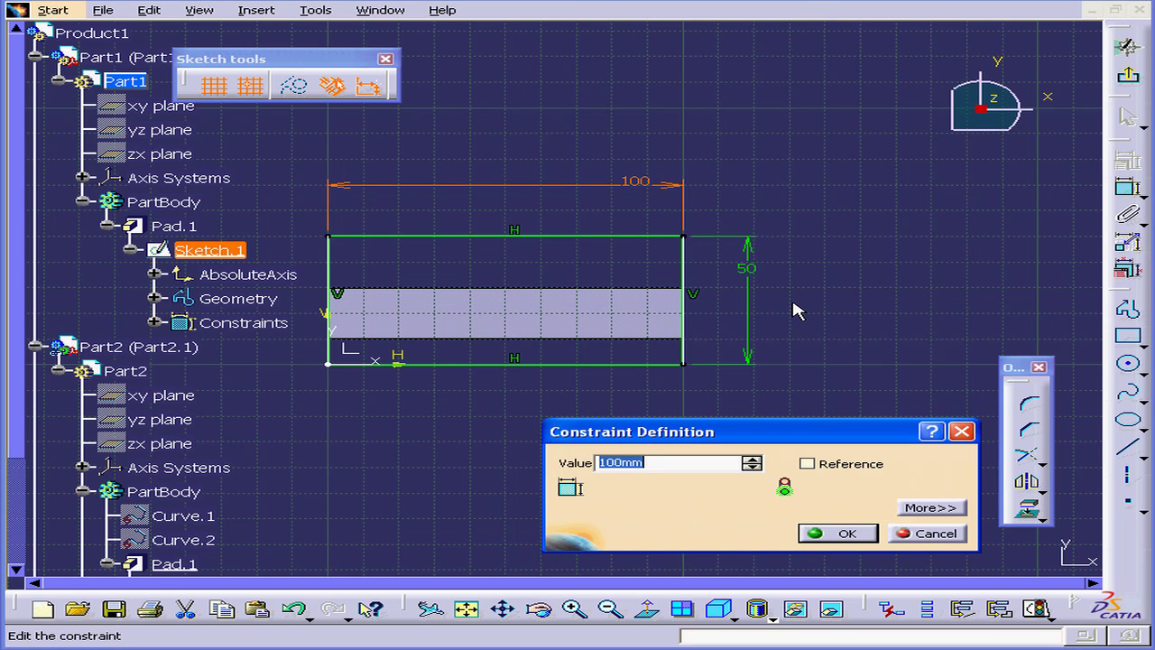
{"action": "type", "text": "120"}
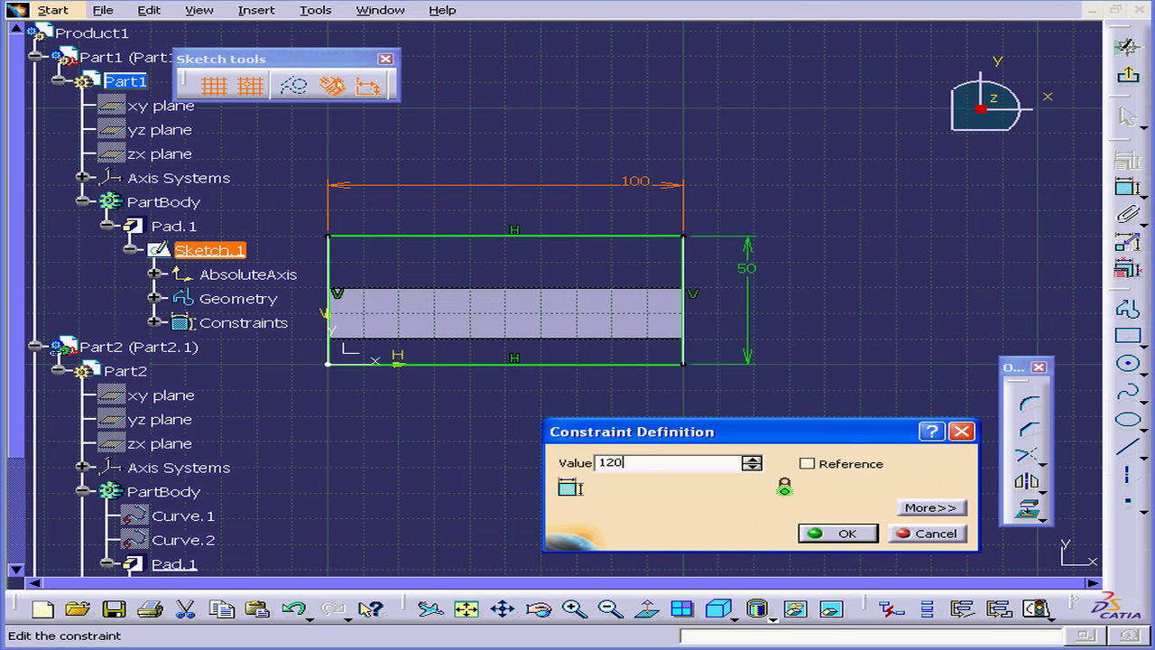
{"action": "left_click", "coordinate": [848, 534]}
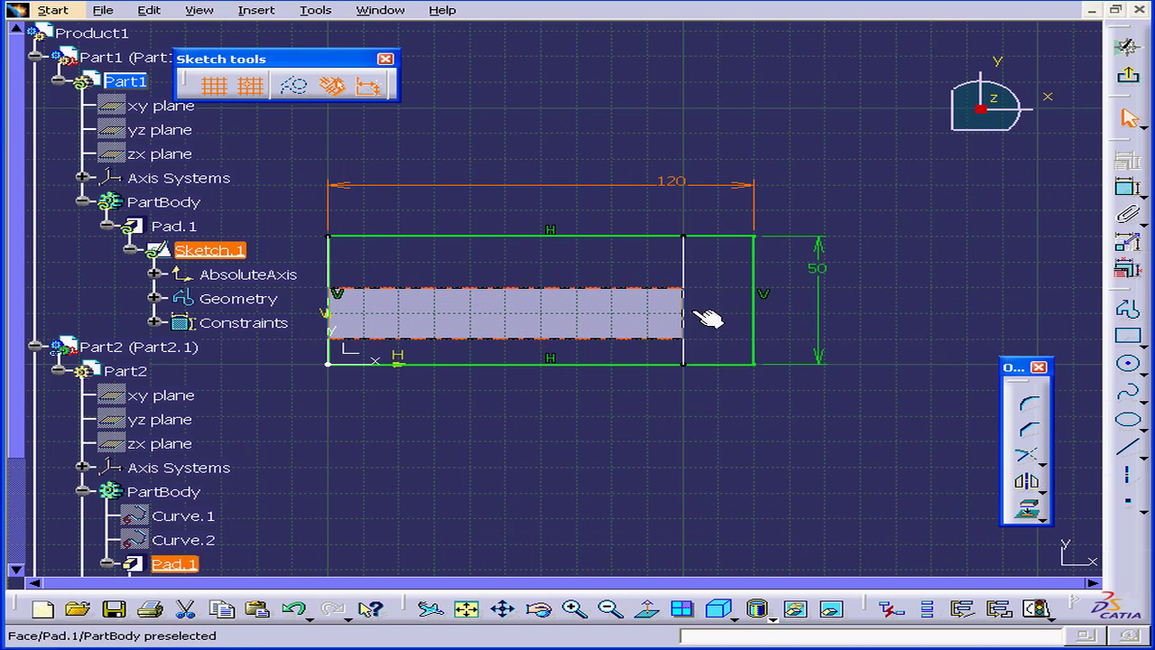
- Update the assembly so the first plate's pad rebuilds at 120 mm long
{"action": "double_click", "coordinate": [99, 36]}
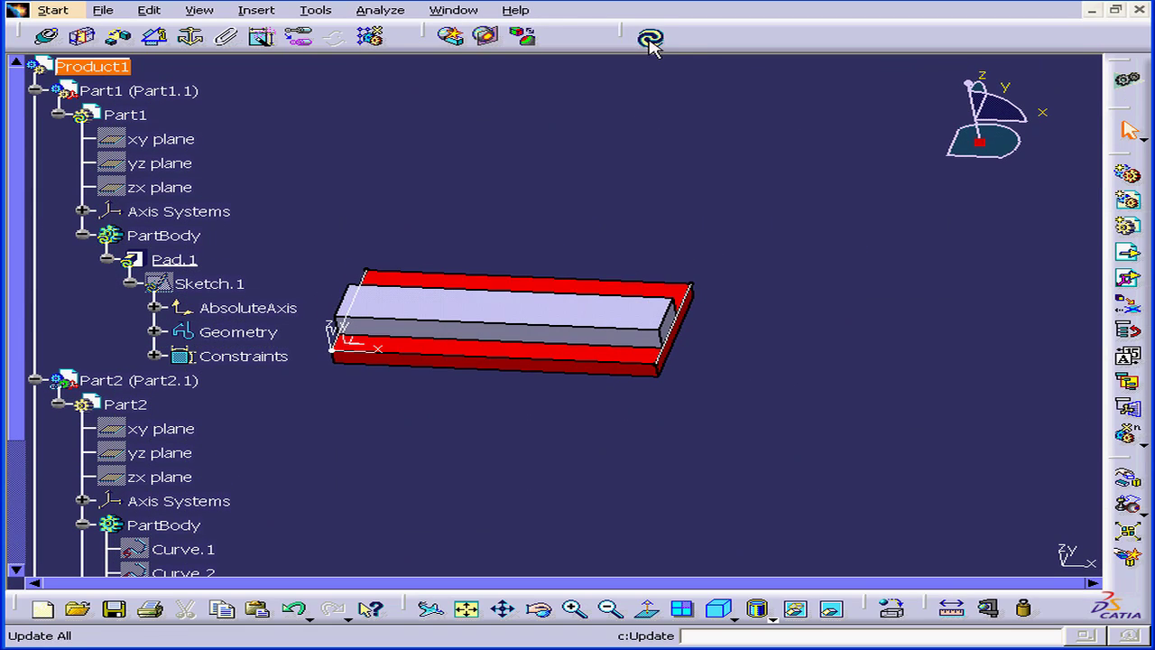
{"action": "left_click", "coordinate": [648, 36]}
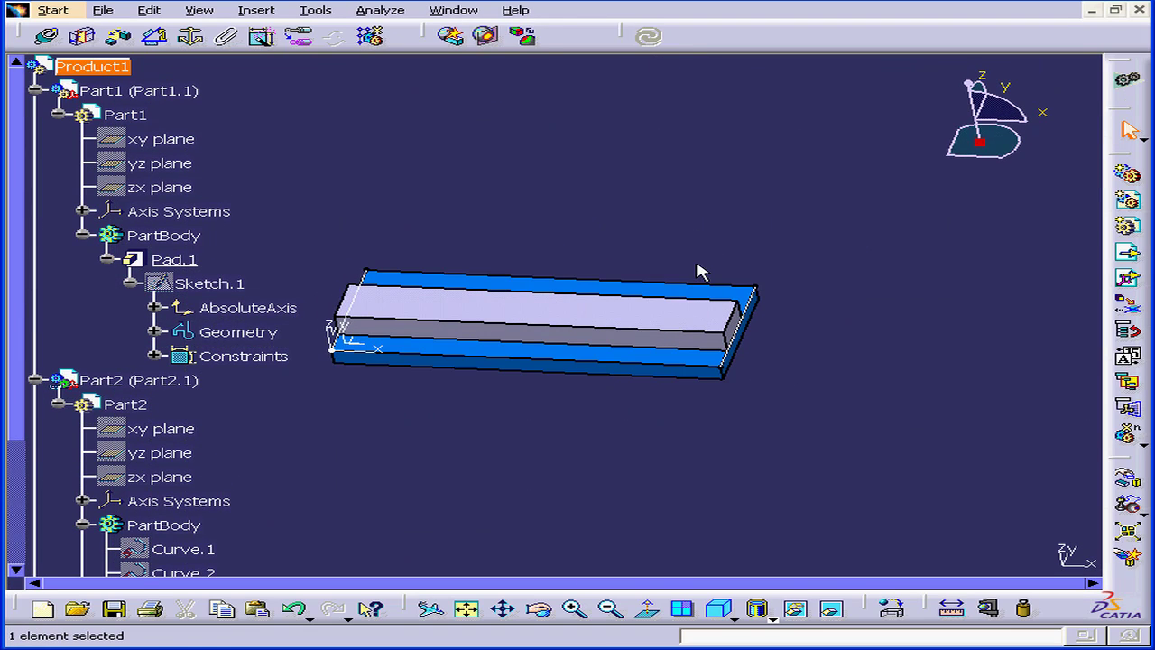
{"action": "left_click", "coordinate": [521, 317]}
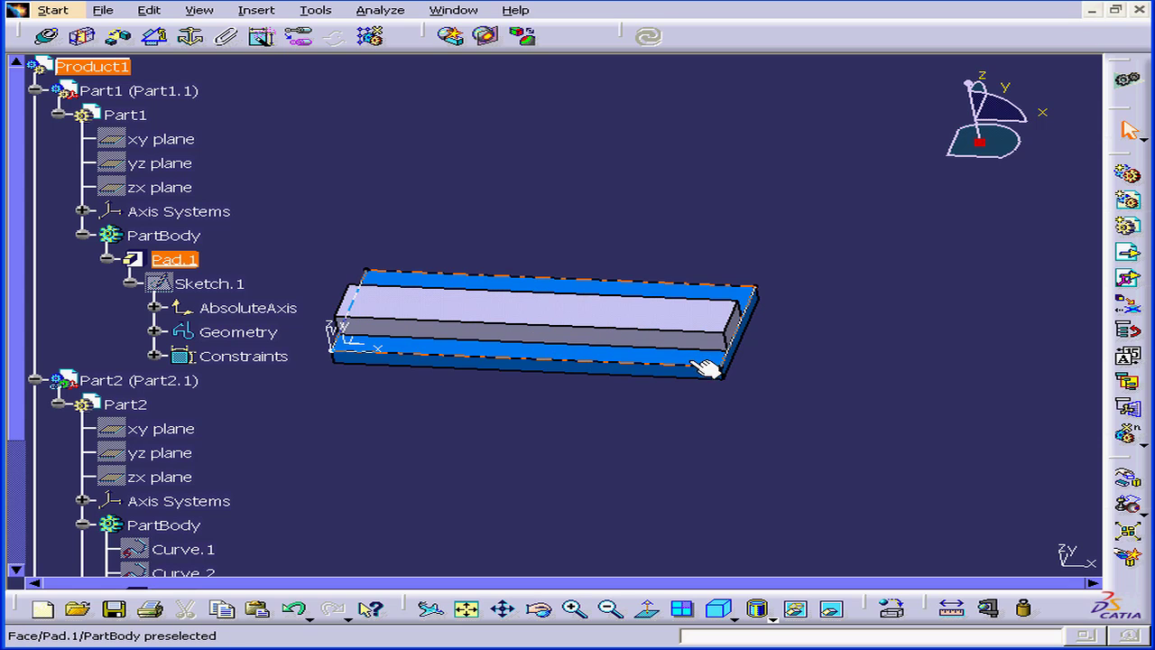
- Make Part2 active and select its External References, Curve.3 and Curve.4
{"action": "left_click_drag", "start_coordinate": [18, 440], "coordinate": [12, 559]}
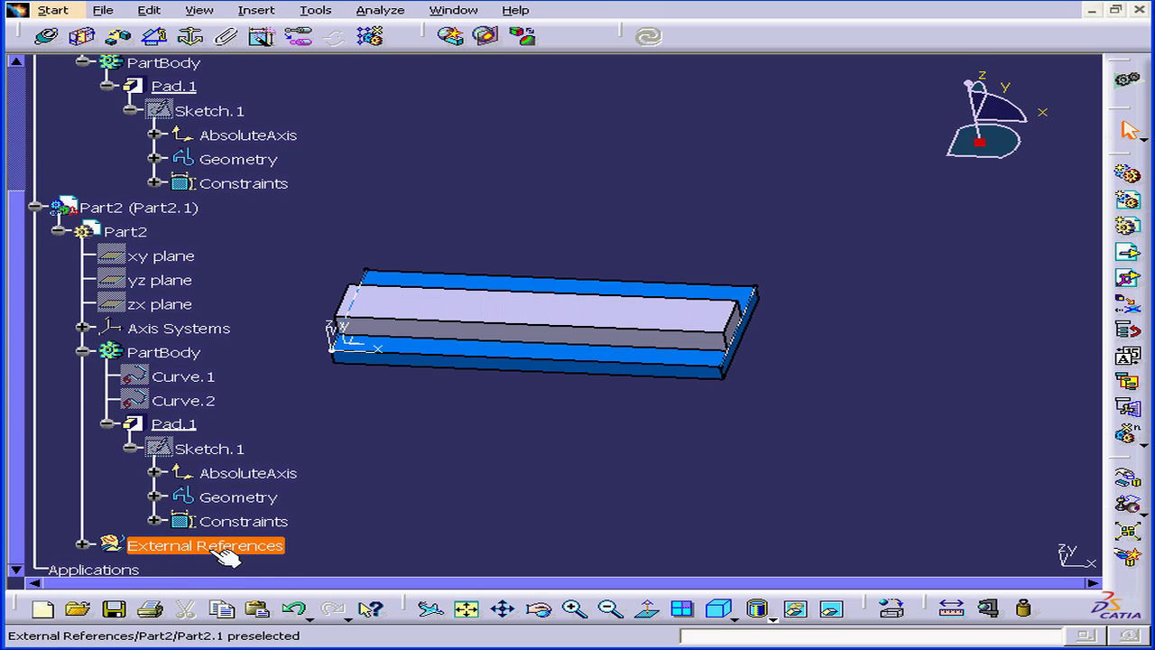
{"action": "left_click", "coordinate": [81, 547]}
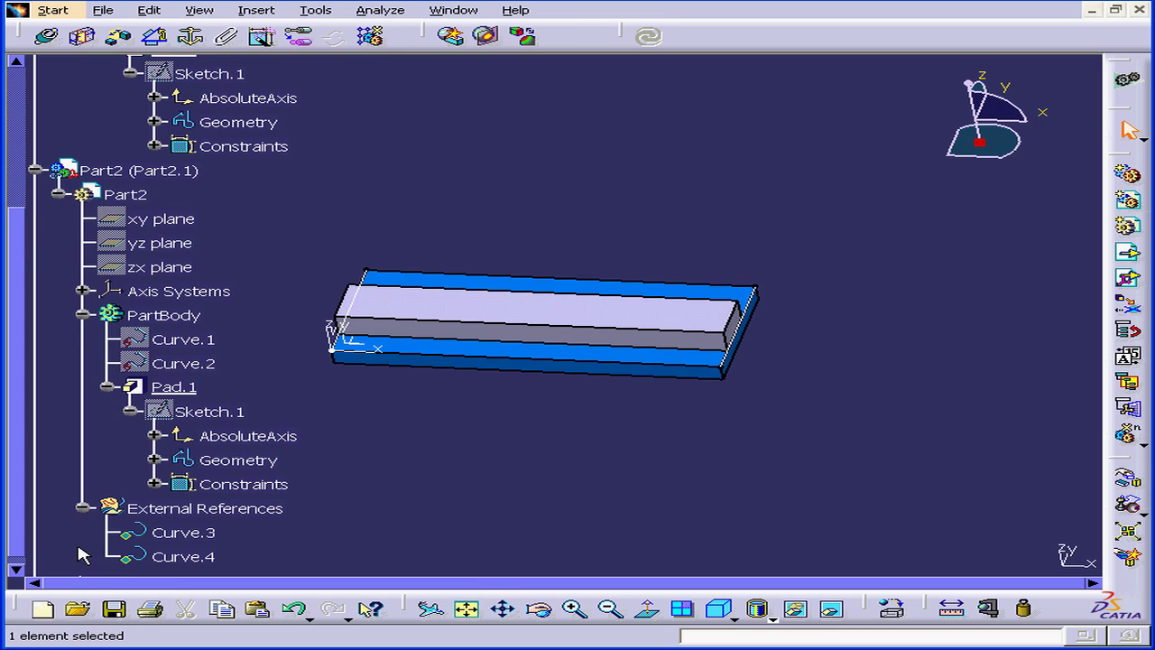
{"action": "double_click", "coordinate": [180, 510]}
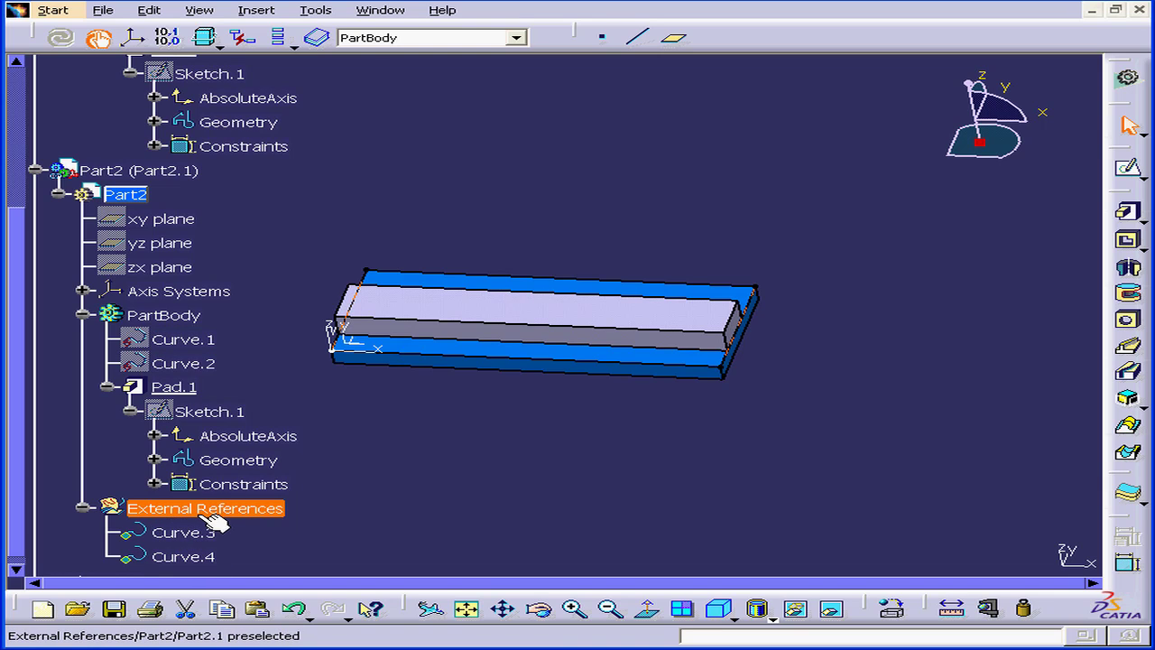
{"action": "left_click", "coordinate": [258, 513]}
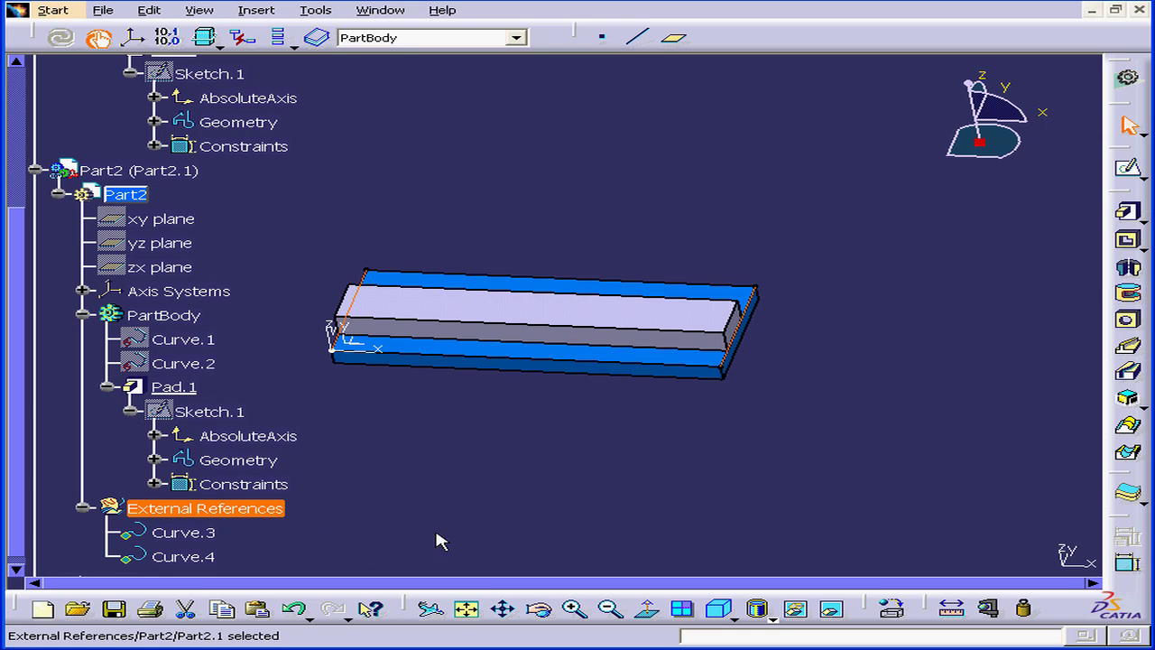